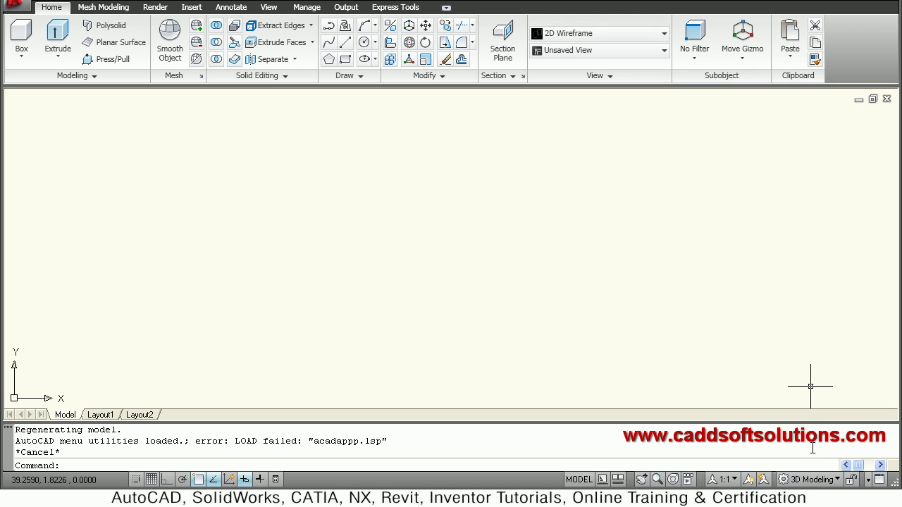
# Switch to the SE Isometric view and set the UCS icon to Noorigin
pyautogui.click(588, 52)
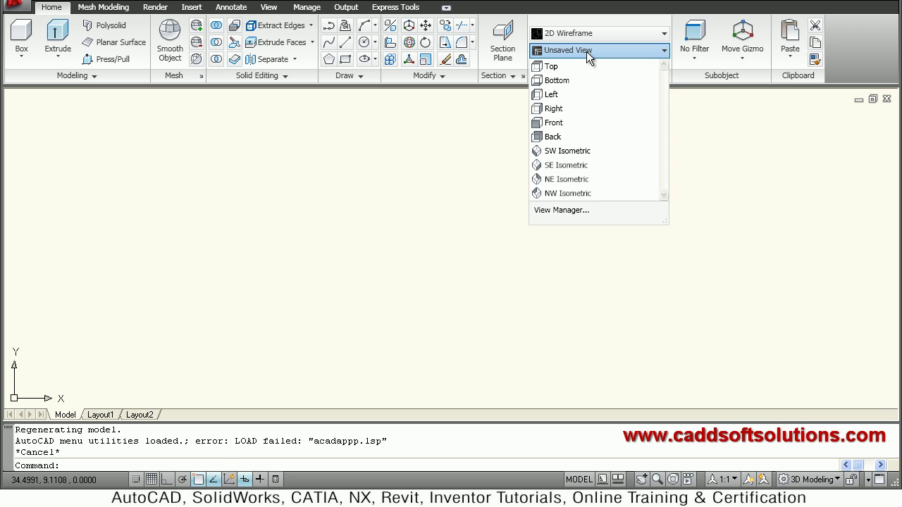
pyautogui.click(569, 166)
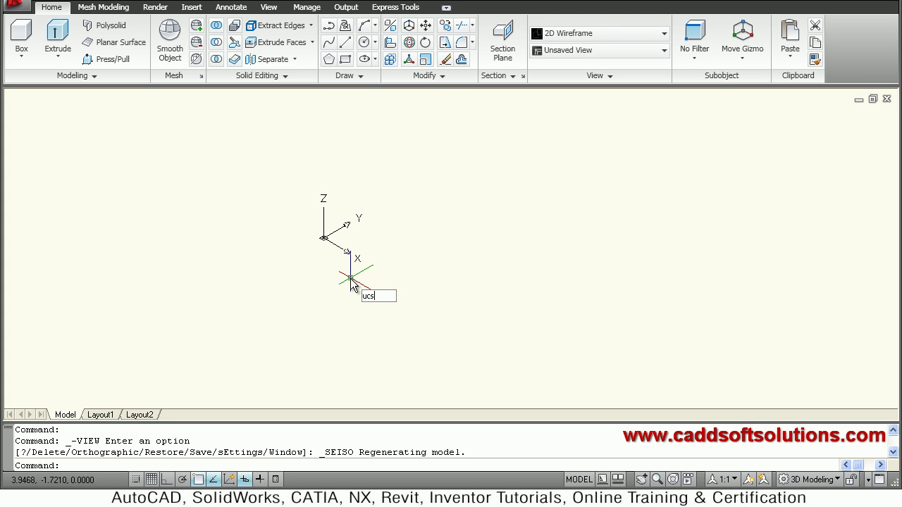
pyautogui.write('n')
pyautogui.press('Return')
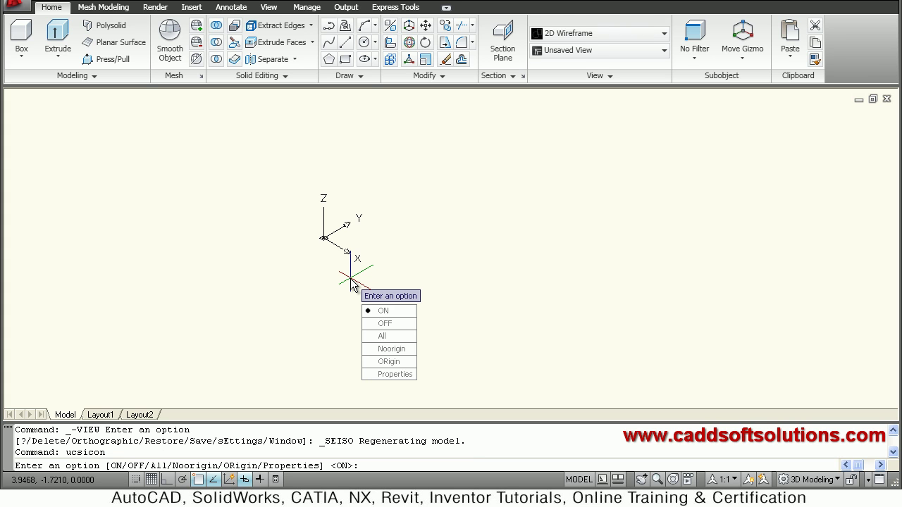
pyautogui.click(392, 349)
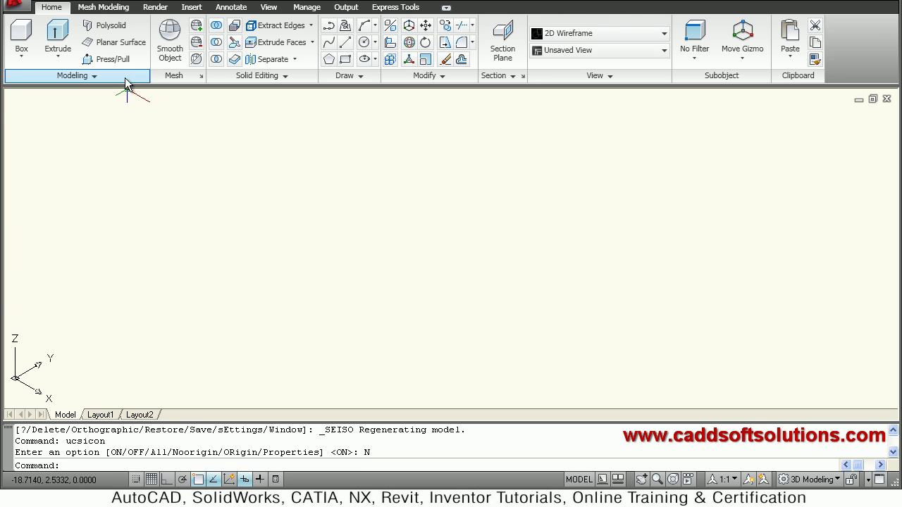
# With Ortho on, draw a polyline of two perpendicular 10-unit legs forming a peak
pyautogui.click(328, 28)
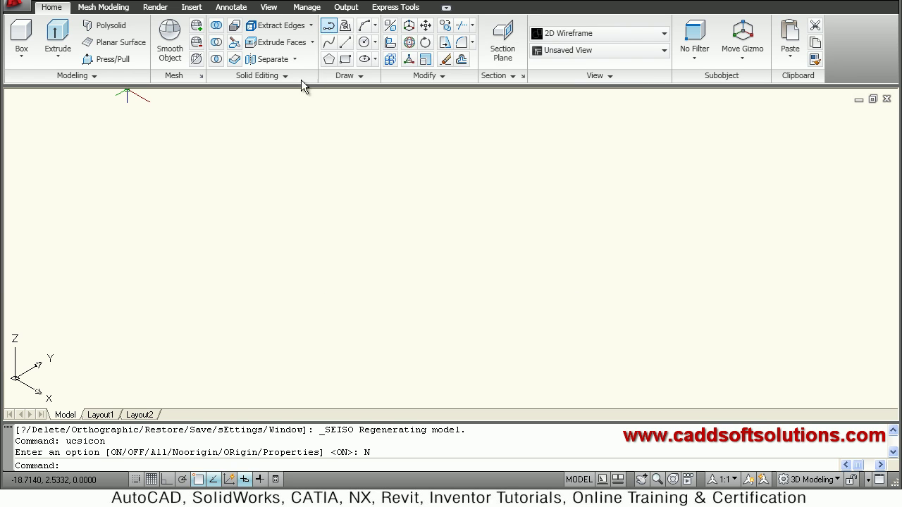
pyautogui.click(195, 326)
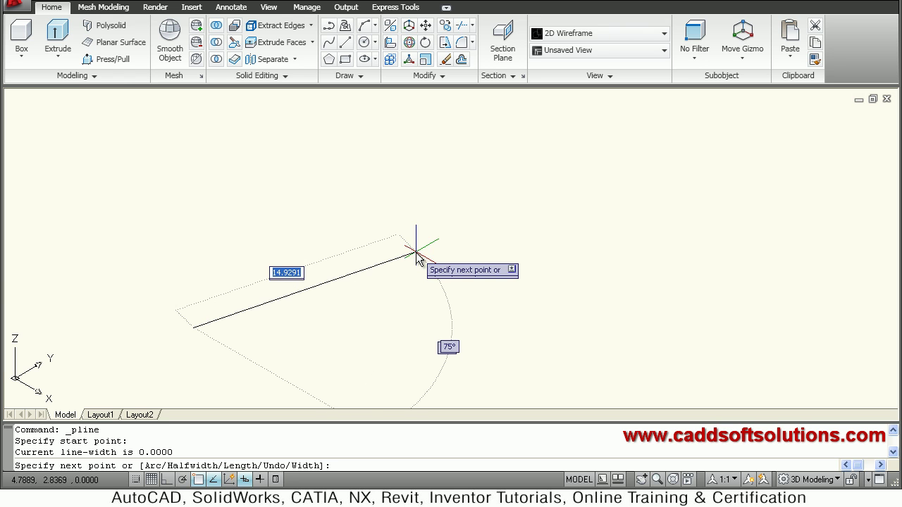
pyautogui.press('F8')
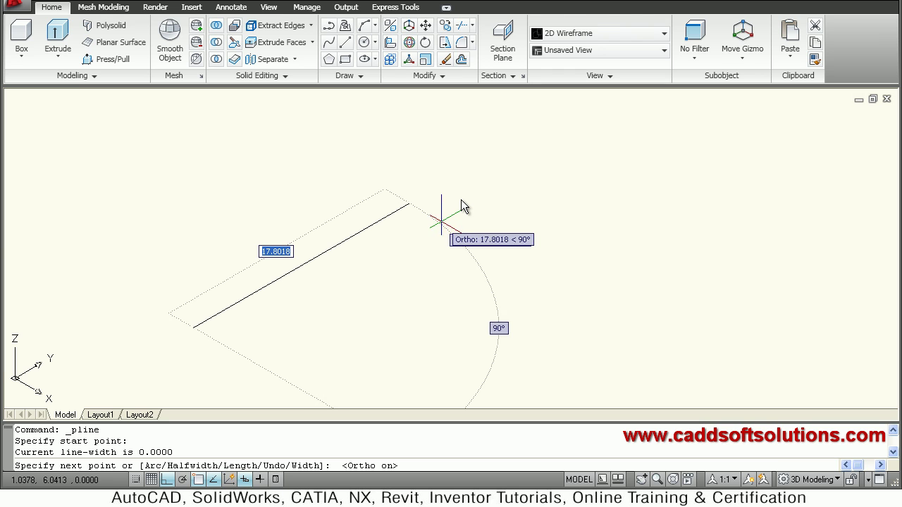
pyautogui.write('10')
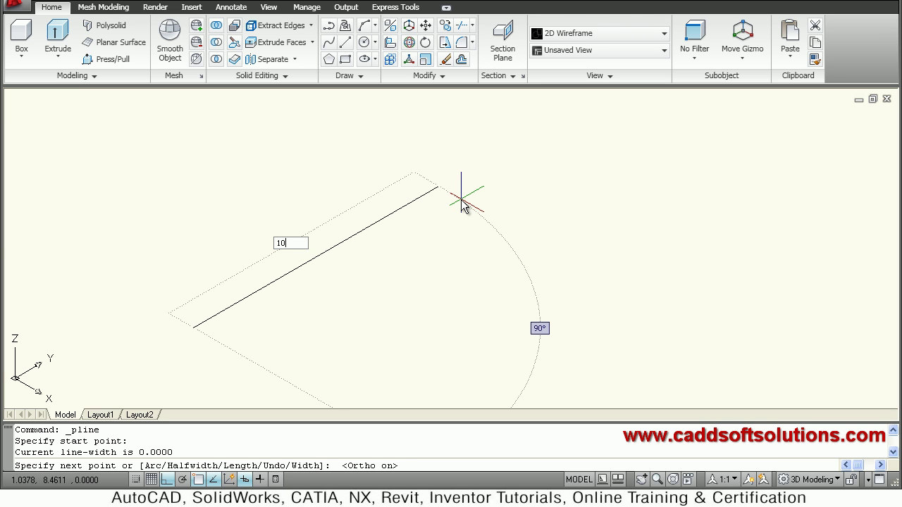
pyautogui.press('Return')
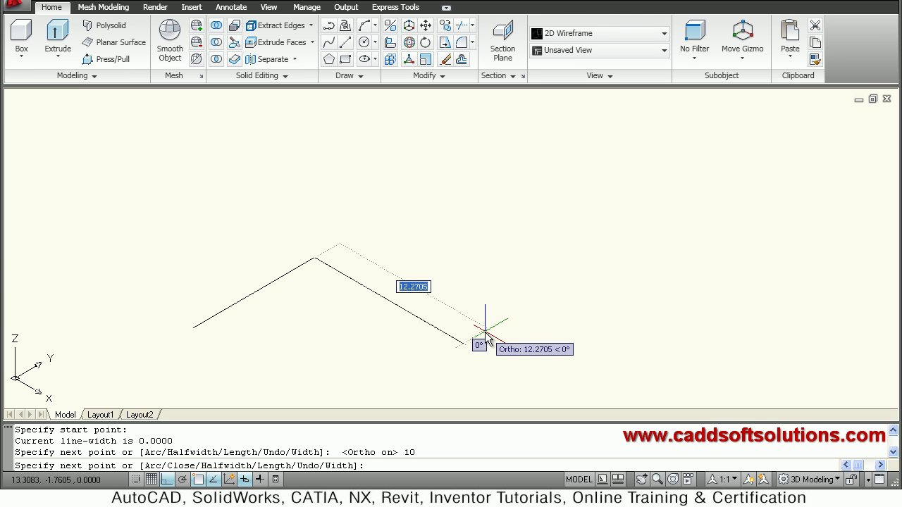
pyautogui.write('10')
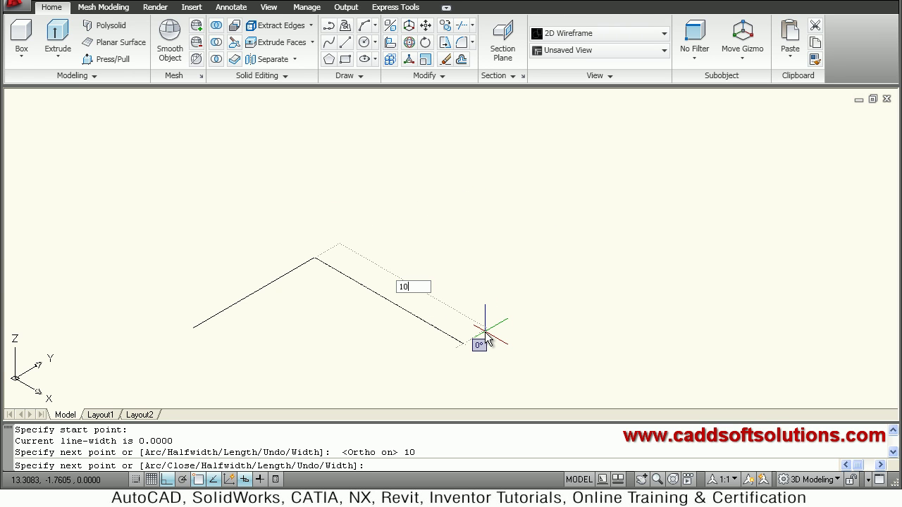
pyautogui.press('Return')
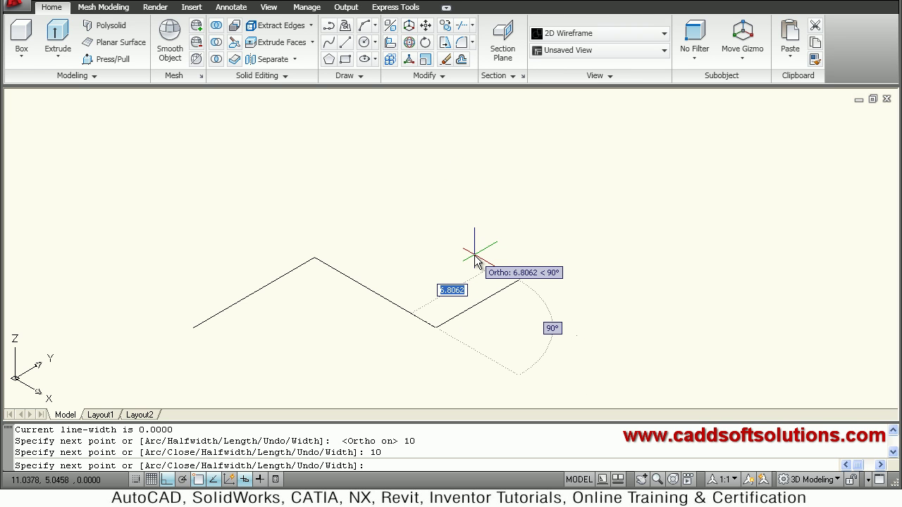
pyautogui.press('Return')
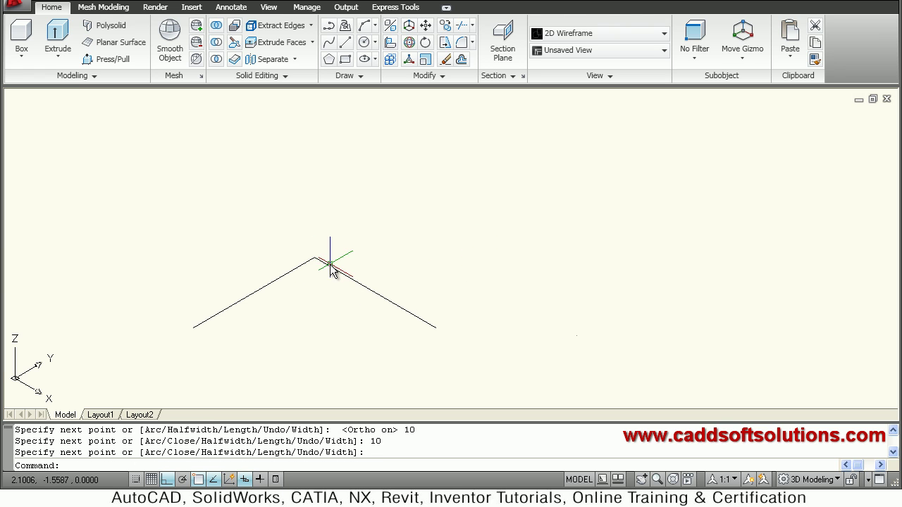
# Fillet the left and right legs at the polyline's peak with radius 1
pyautogui.click(462, 52)
pyautogui.rightClick(454, 229)
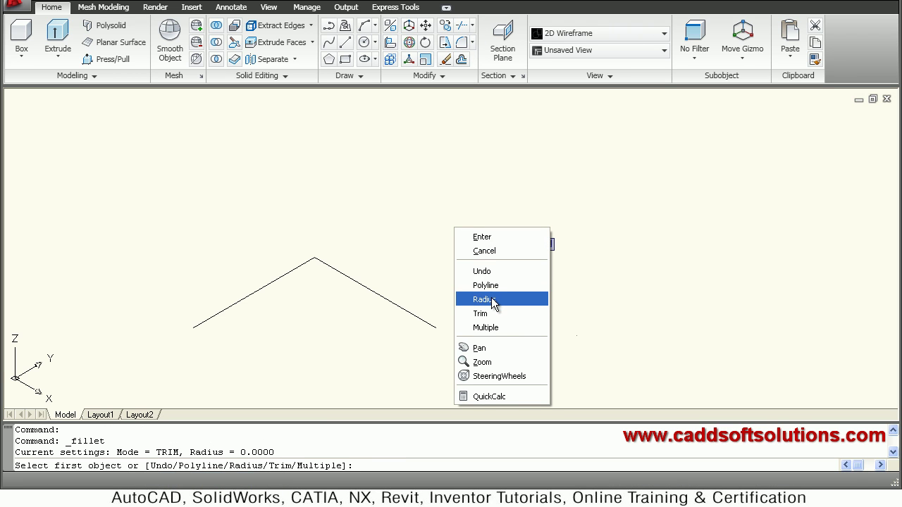
pyautogui.click(486, 300)
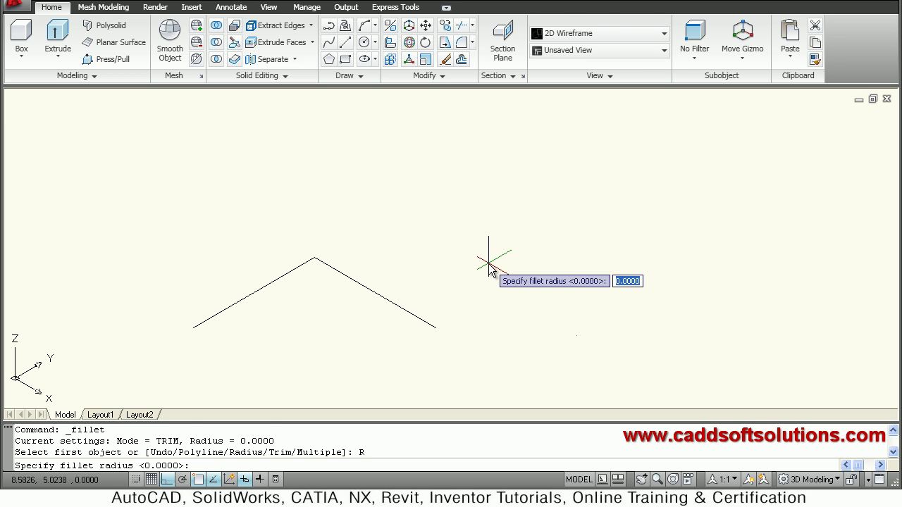
pyautogui.press('Return')
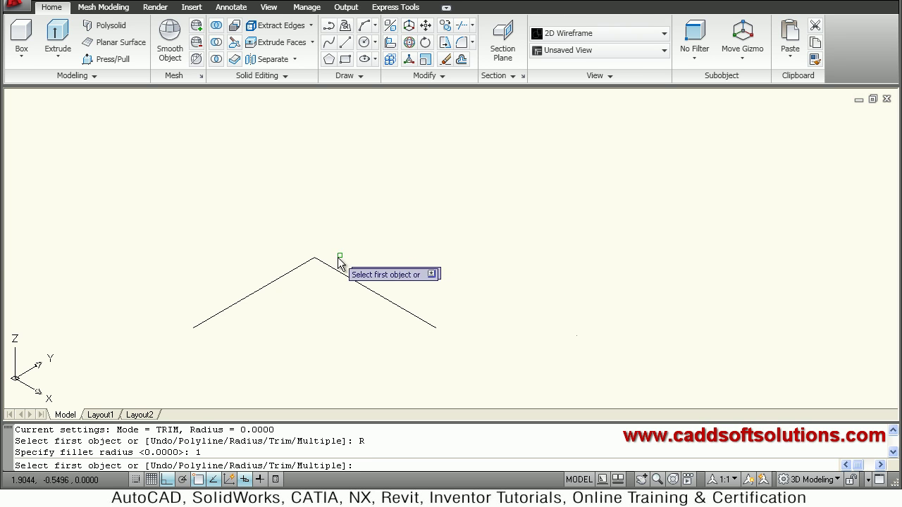
pyautogui.click(298, 268)
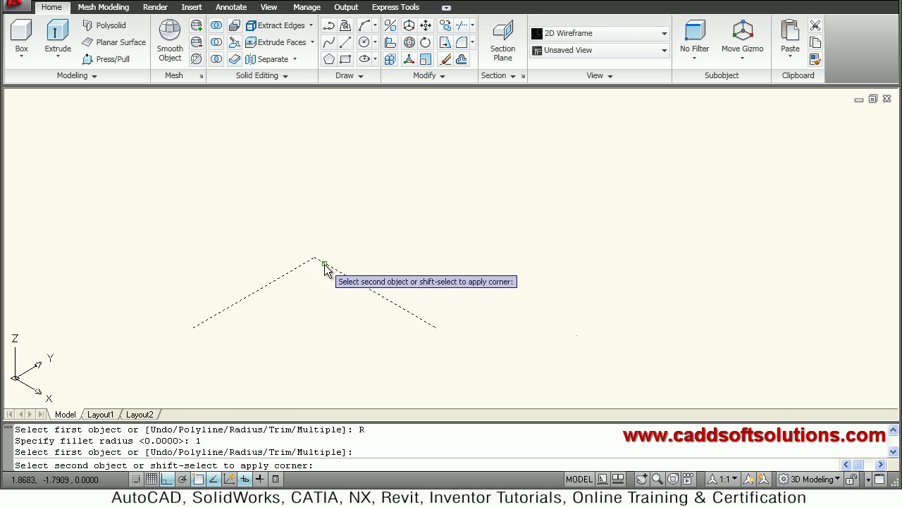
pyautogui.click(337, 271)
pyautogui.moveTo(471, 302); pyautogui.dragTo(458, 298, button='middle')
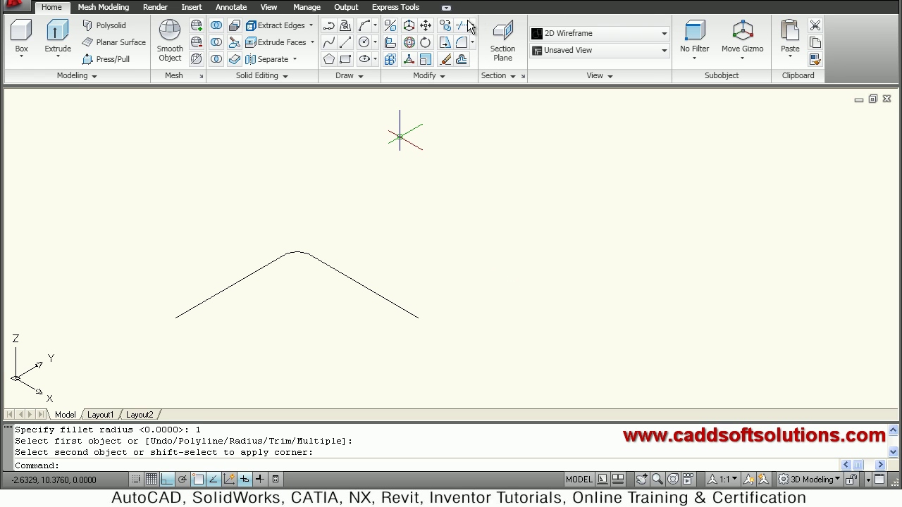
pyautogui.click(272, 8)
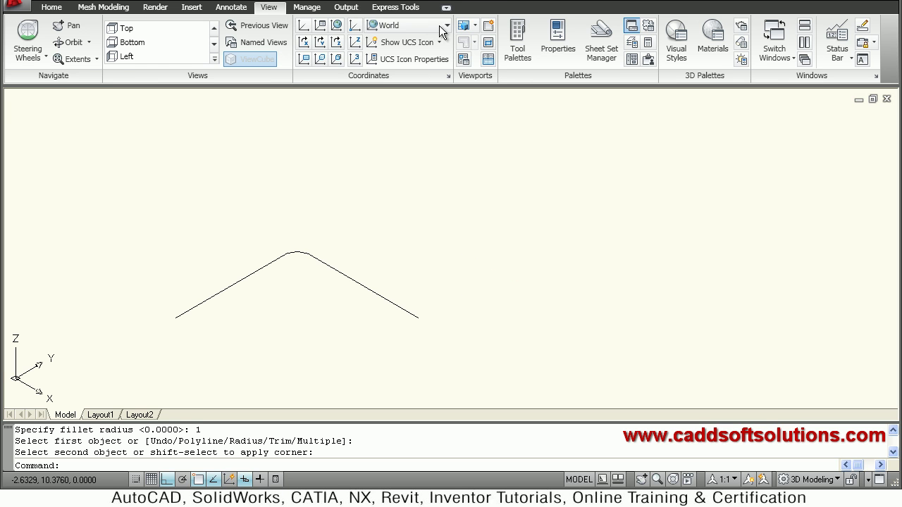
# Align the UCS to the Right plane
pyautogui.click(420, 31)
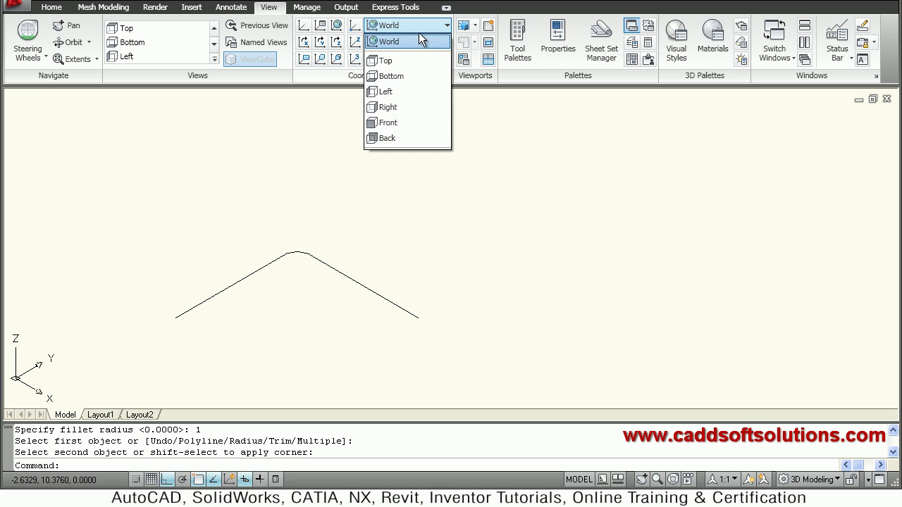
pyautogui.click(387, 106)
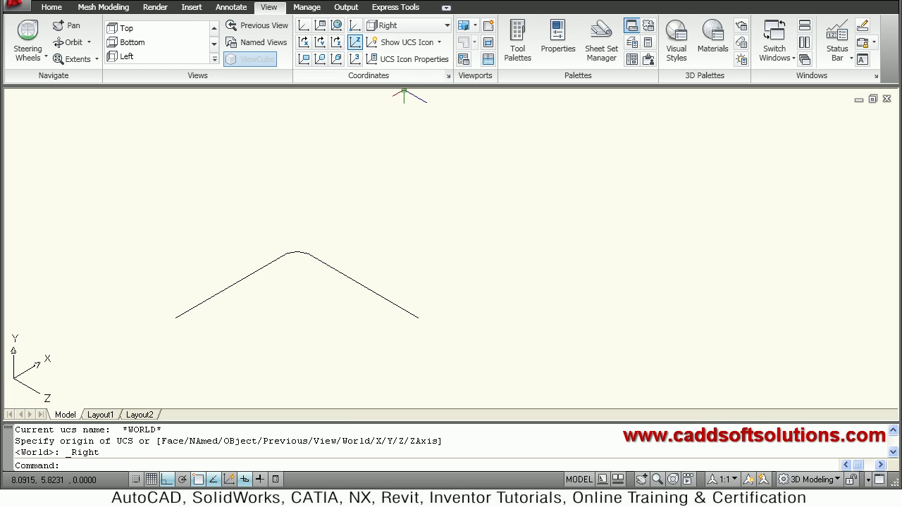
pyautogui.click(52, 7)
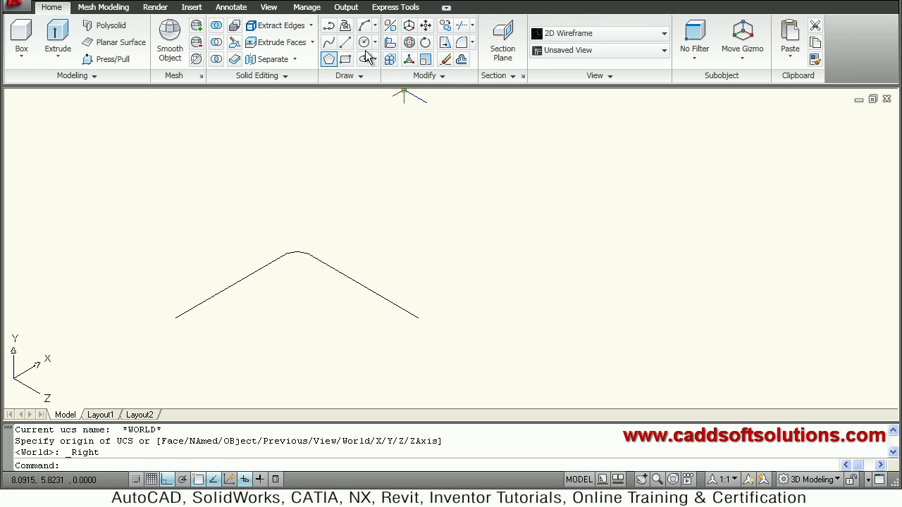
# Draw a polyline from the path's lower-right end: 10 units up, then 10 along X
pyautogui.click(330, 31)
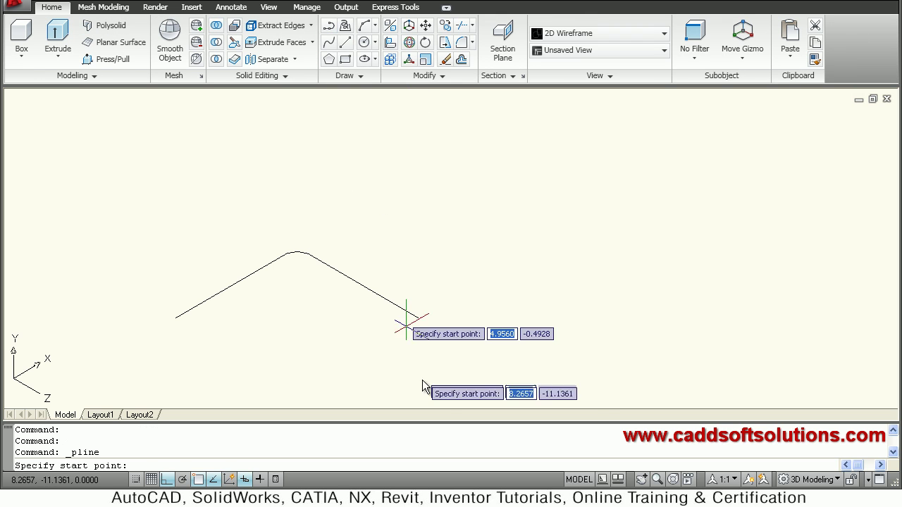
pyautogui.click(418, 317)
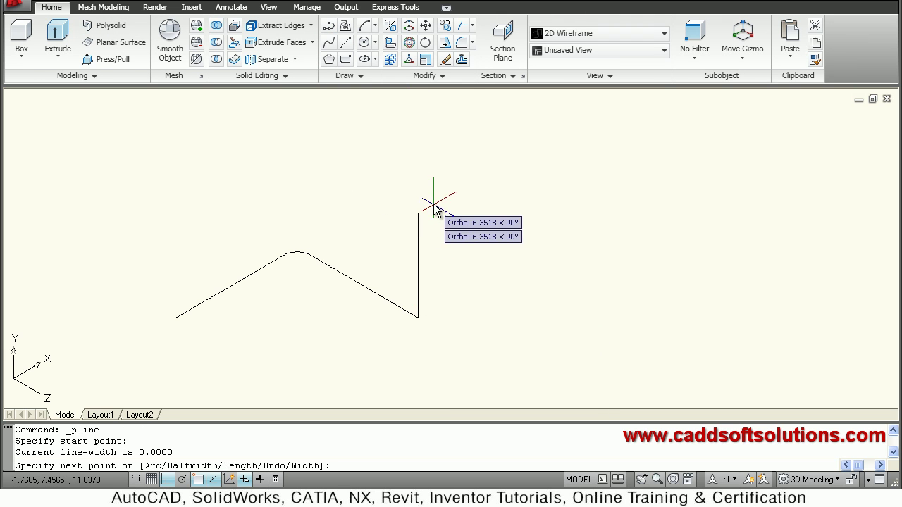
pyautogui.write('10')
pyautogui.press('Return')
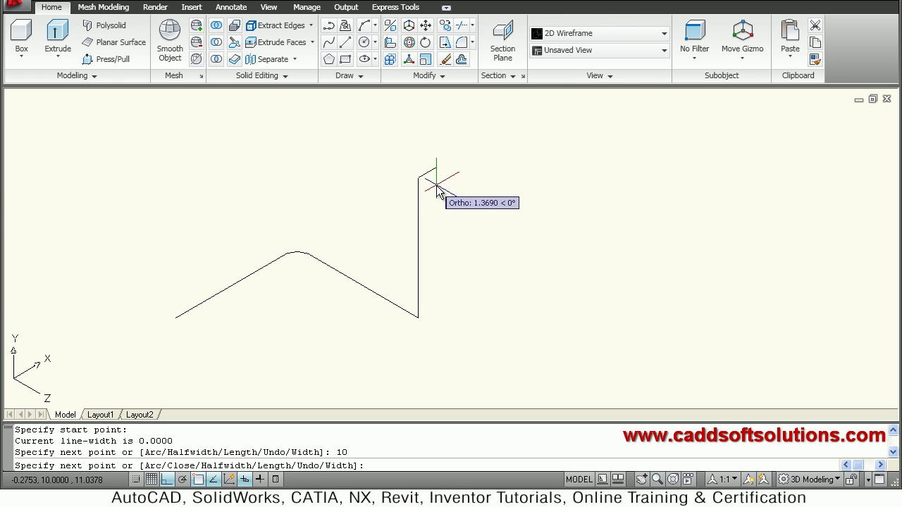
pyautogui.write('10')
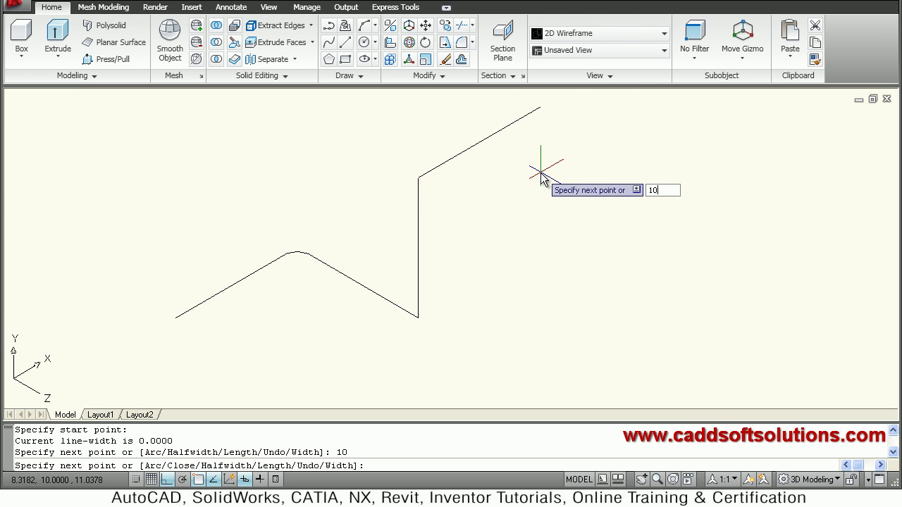
pyautogui.press('Return')
pyautogui.press('Return')
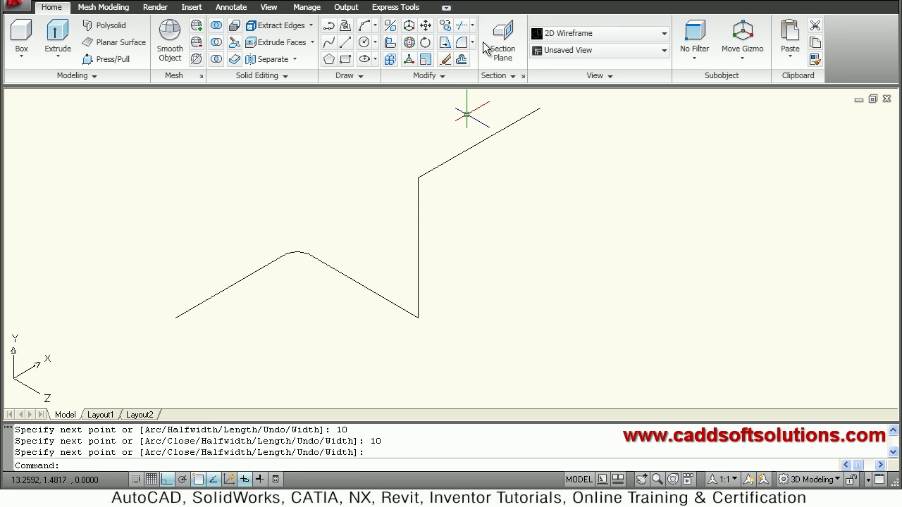
# Fillet the corner between the vertical leg and the upper sloped run at radius 1
pyautogui.click(462, 59)
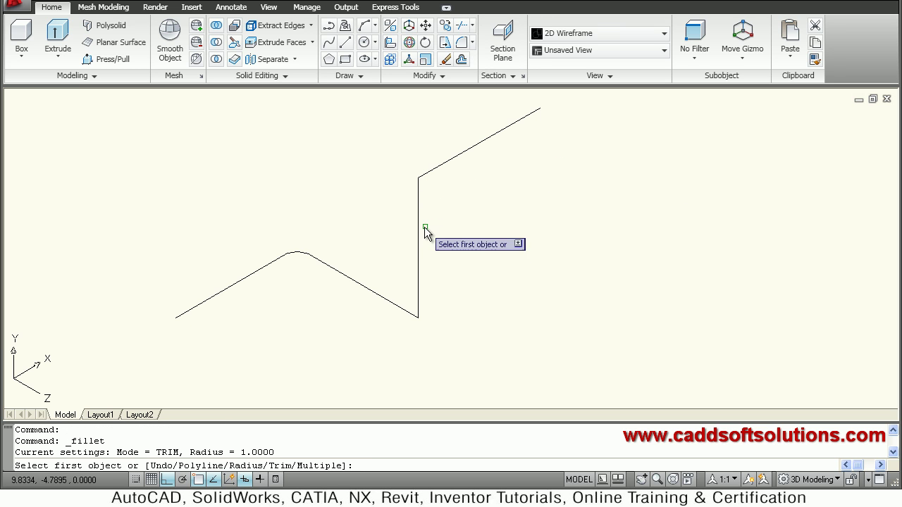
pyautogui.click(418, 220)
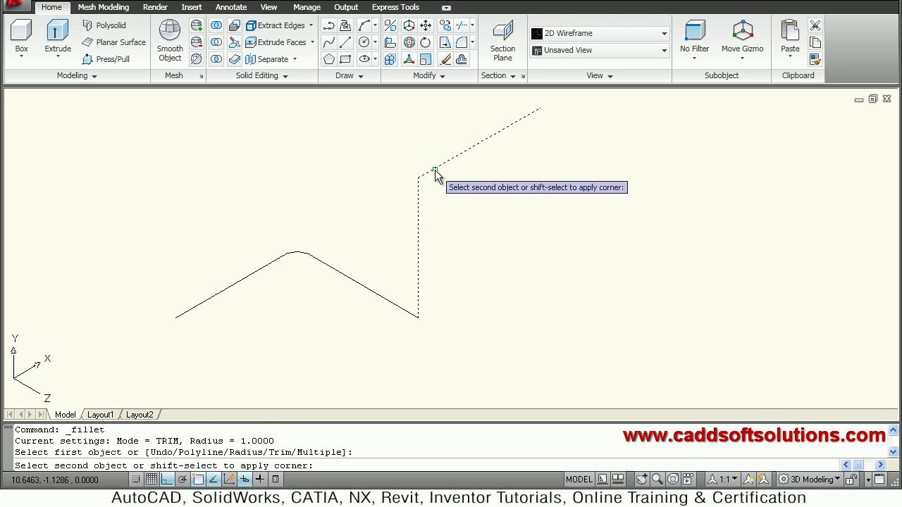
pyautogui.click(435, 170)
pyautogui.scroll(-2, 479, 280)
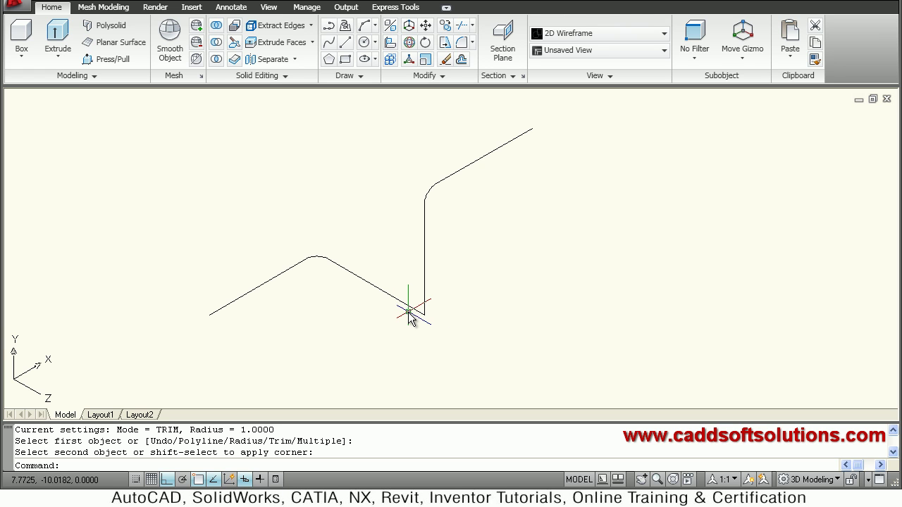
pyautogui.scroll(2, 409, 315)
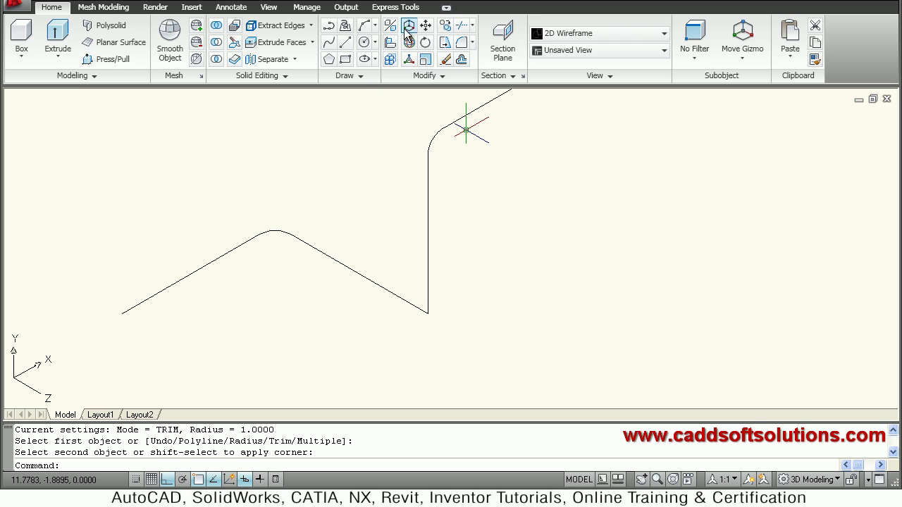
# Align the UCS to the Front plane and frame the path's lower corner
pyautogui.click(268, 9)
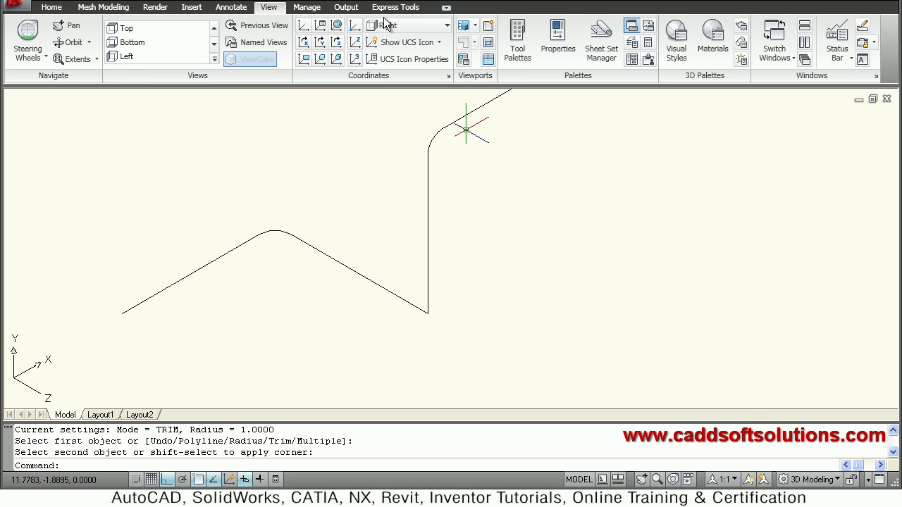
pyautogui.click(426, 26)
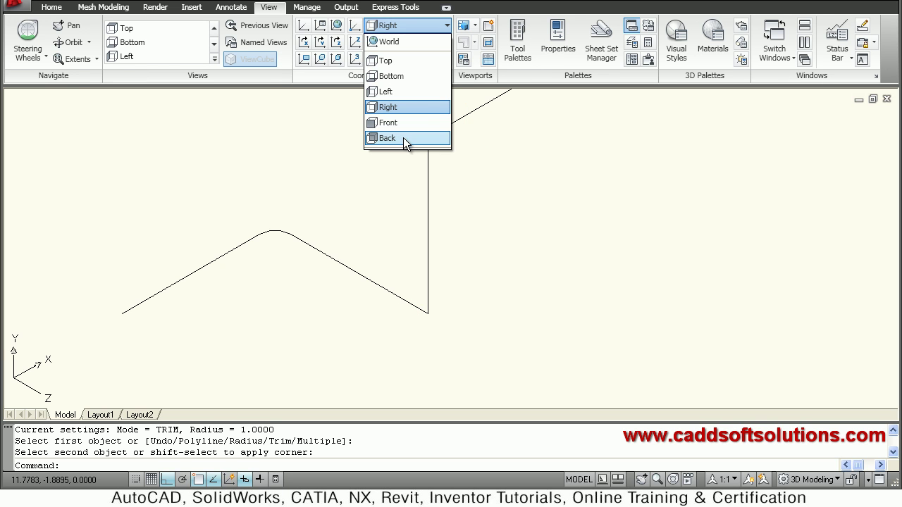
pyautogui.click(393, 126)
pyautogui.moveTo(393, 343)
pyautogui.mouseDown(button='middle')
pyautogui.moveTo(458, 345)
pyautogui.moveTo(464, 332)
pyautogui.mouseUp(button='middle')
pyautogui.scroll(3, 472, 321)
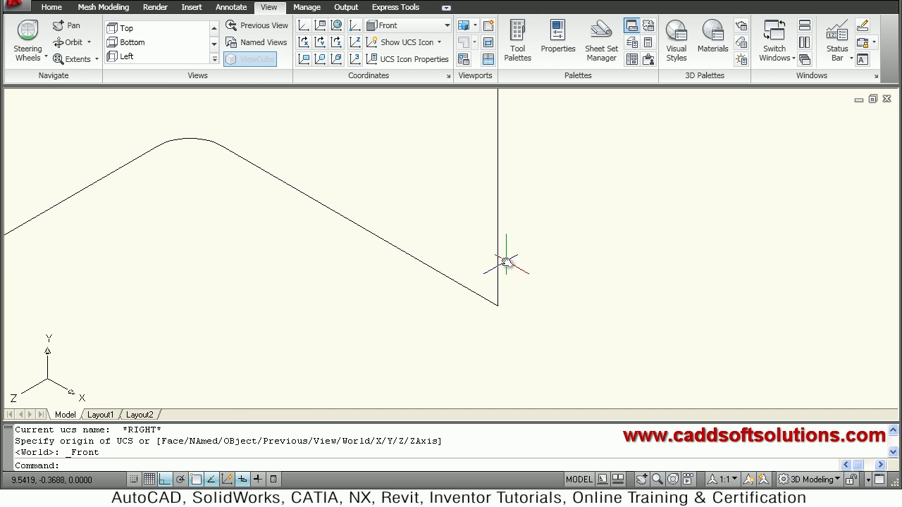
pyautogui.scroll(-2, 473, 294)
pyautogui.moveTo(529, 282)
pyautogui.mouseDown(button='middle')
pyautogui.moveTo(538, 326)
pyautogui.moveTo(475, 331)
pyautogui.mouseUp(button='middle')
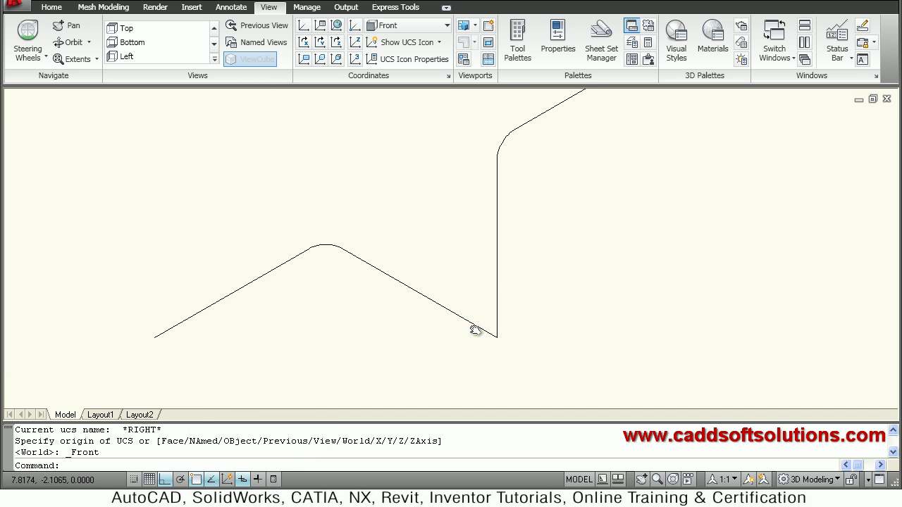
pyautogui.scroll(1, 477, 342)
pyautogui.moveTo(533, 316); pyautogui.dragTo(461, 367, button='middle')
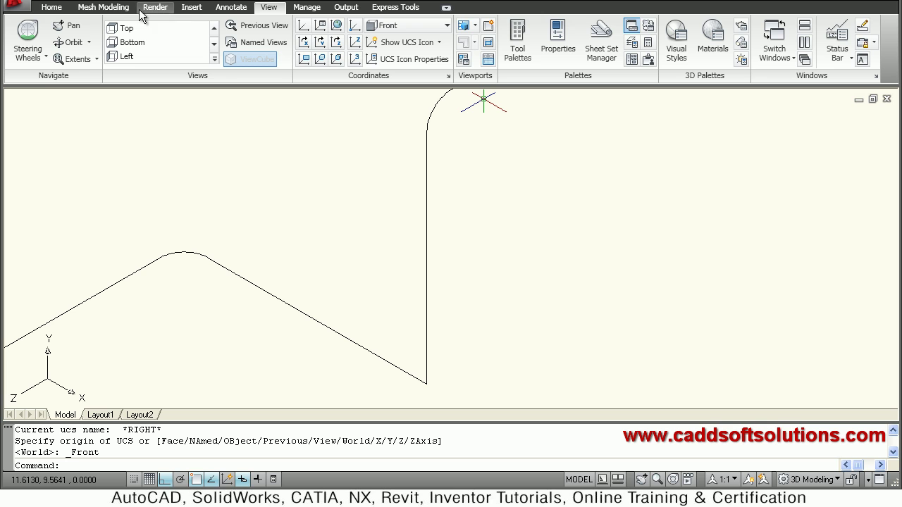
pyautogui.click(52, 7)
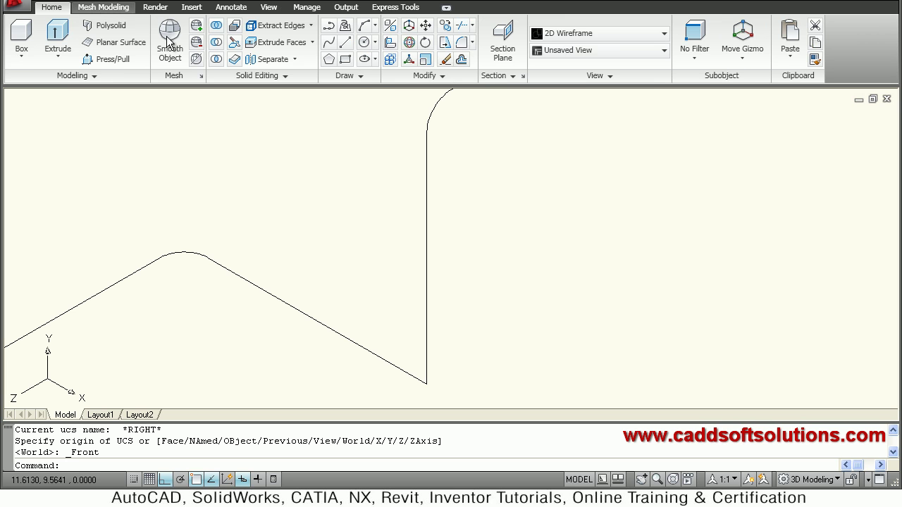
pyautogui.click(461, 45)
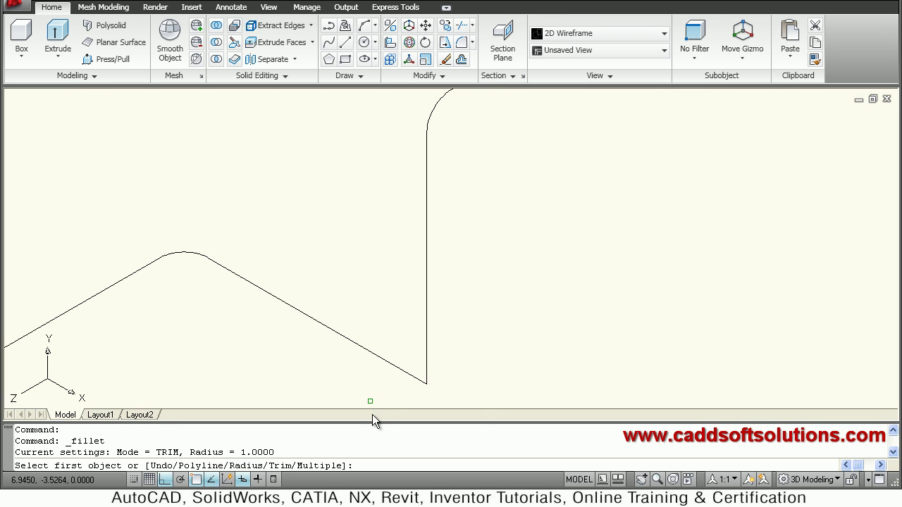
# Try filleting the sloped and vertical runs at the lower corner, which fails as non-coplanar
pyautogui.click(401, 370)
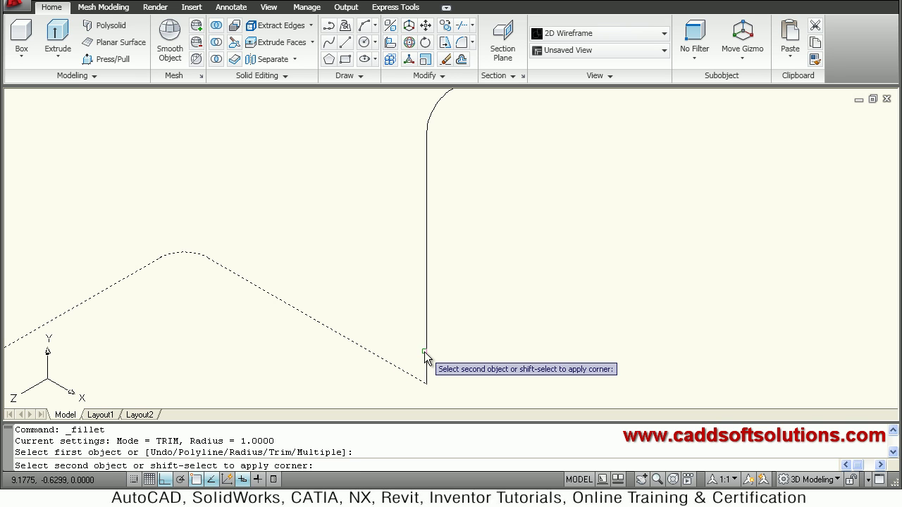
pyautogui.click(423, 351)
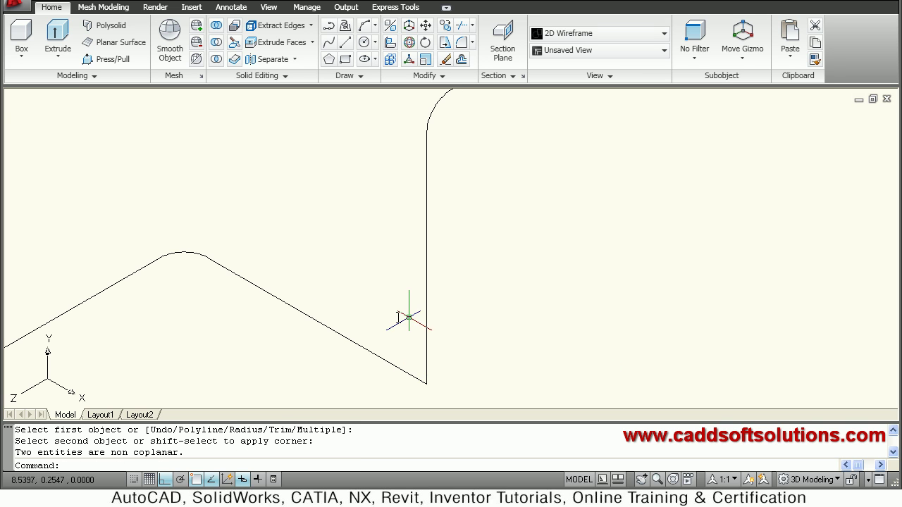
pyautogui.scroll(-2, 404, 285)
pyautogui.moveTo(476, 285); pyautogui.dragTo(471, 303, button='middle')
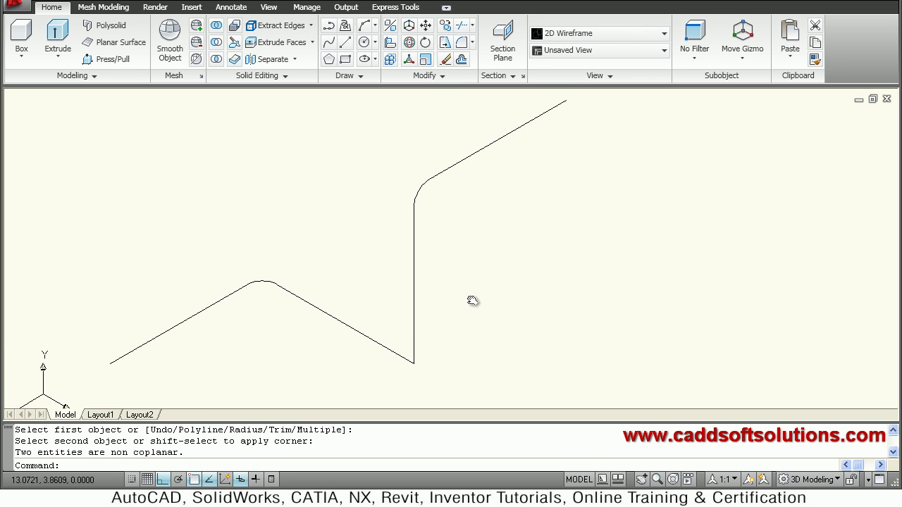
pyautogui.scroll(2, 389, 371)
pyautogui.moveTo(393, 368); pyautogui.dragTo(493, 256, button='middle')
pyautogui.scroll(1, 413, 303)
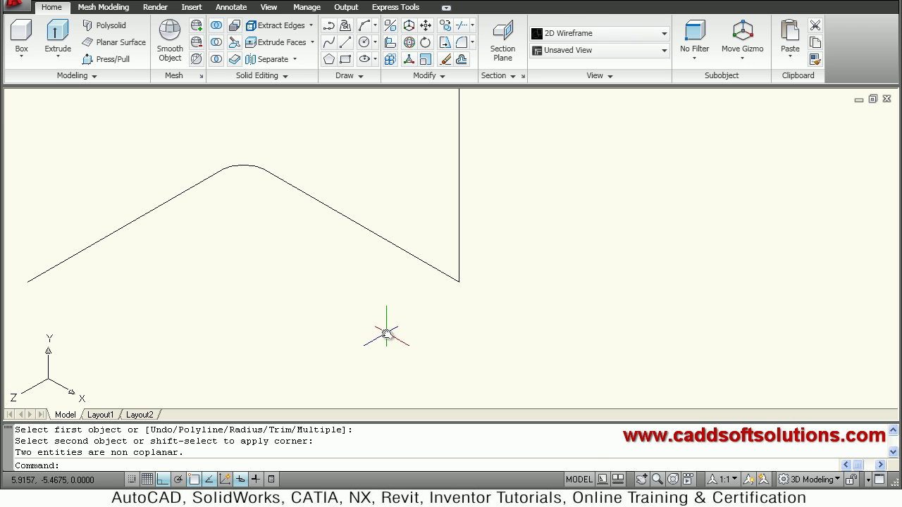
pyautogui.moveTo(489, 284); pyautogui.dragTo(479, 358, button='middle')
pyautogui.scroll(2, 447, 352)
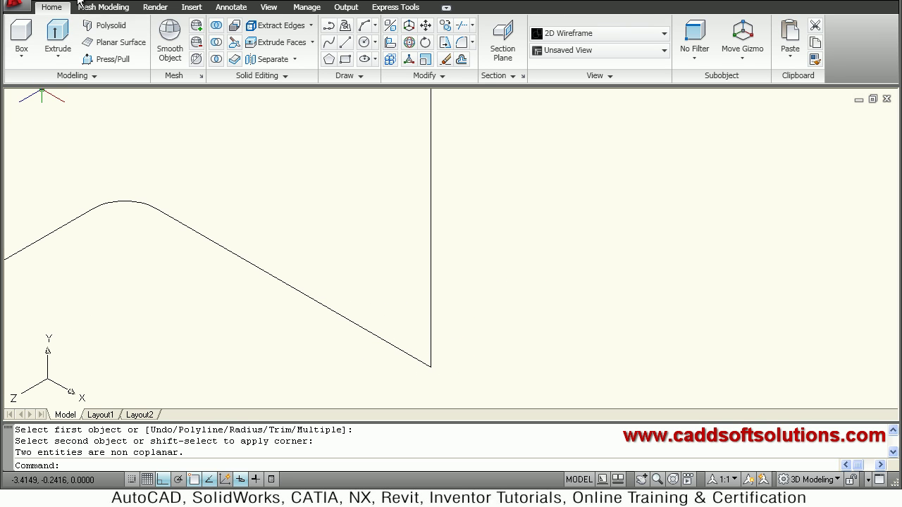
pyautogui.click(376, 42)
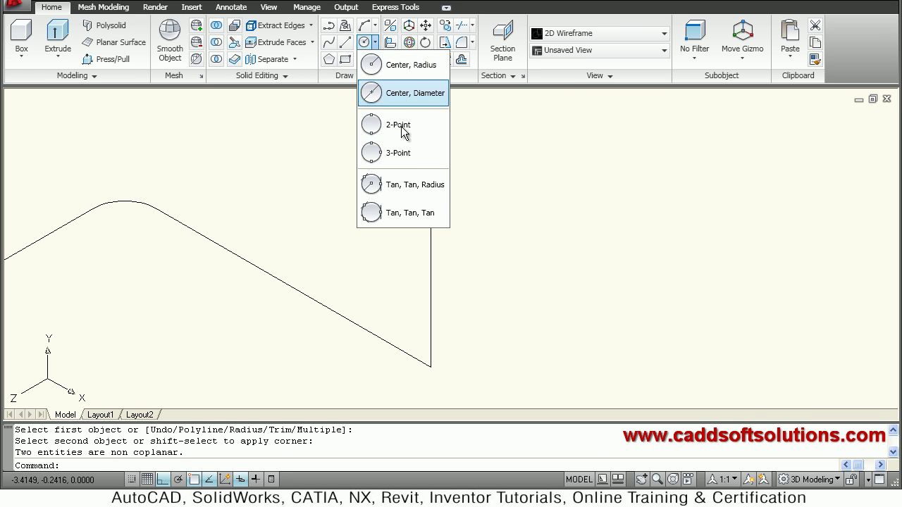
# Draw a radius-1 circle tangent to the sloped and vertical lines at the lower corner
pyautogui.click(418, 187)
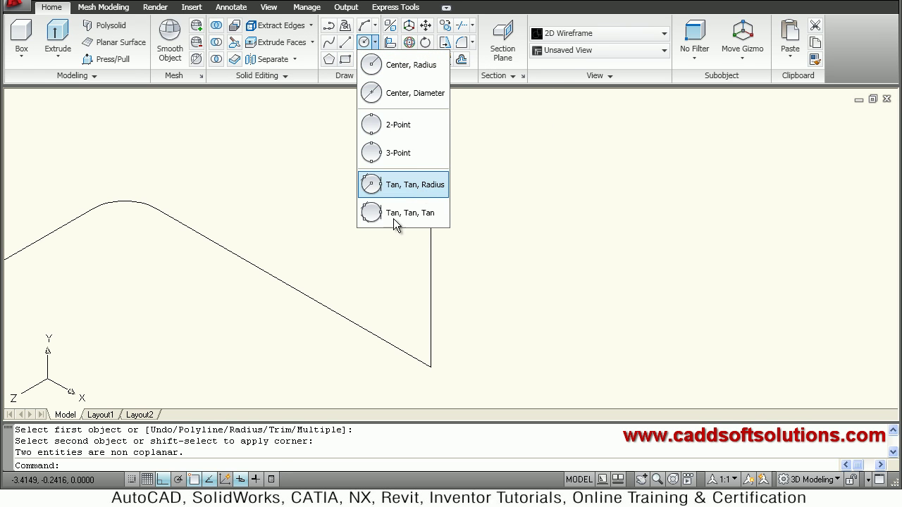
pyautogui.click(402, 351)
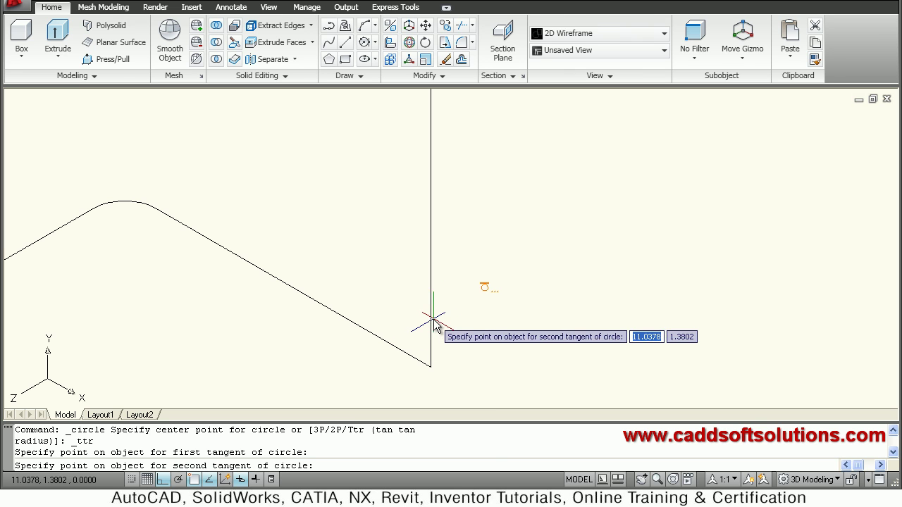
pyautogui.click(431, 323)
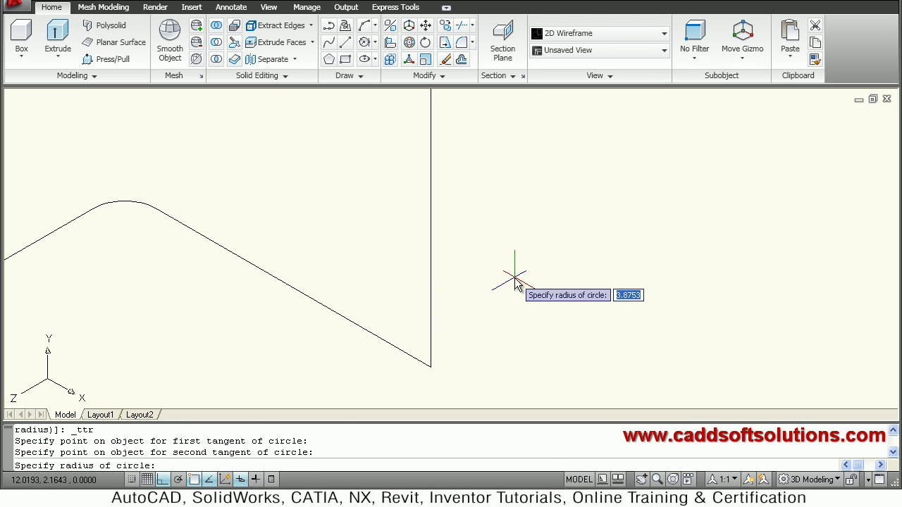
pyautogui.press('Return')
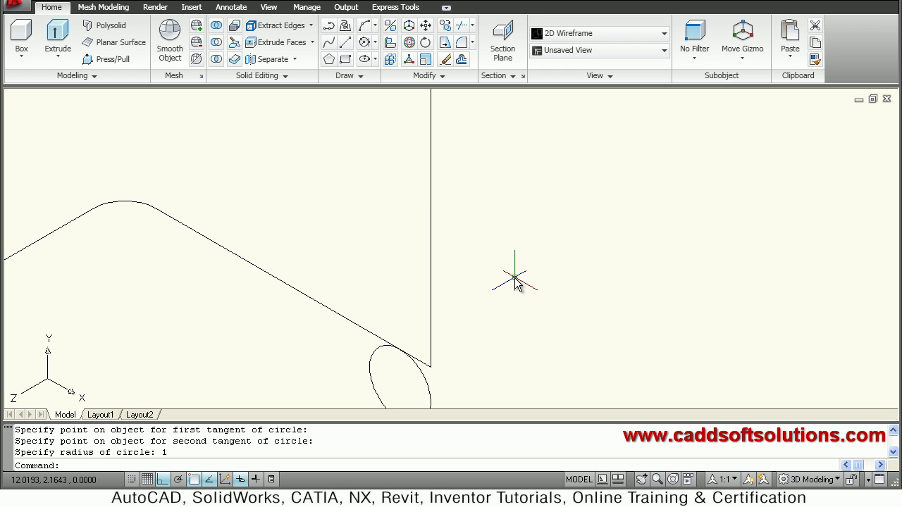
pyautogui.scroll(-2, 440, 225)
pyautogui.scroll(4, 422, 331)
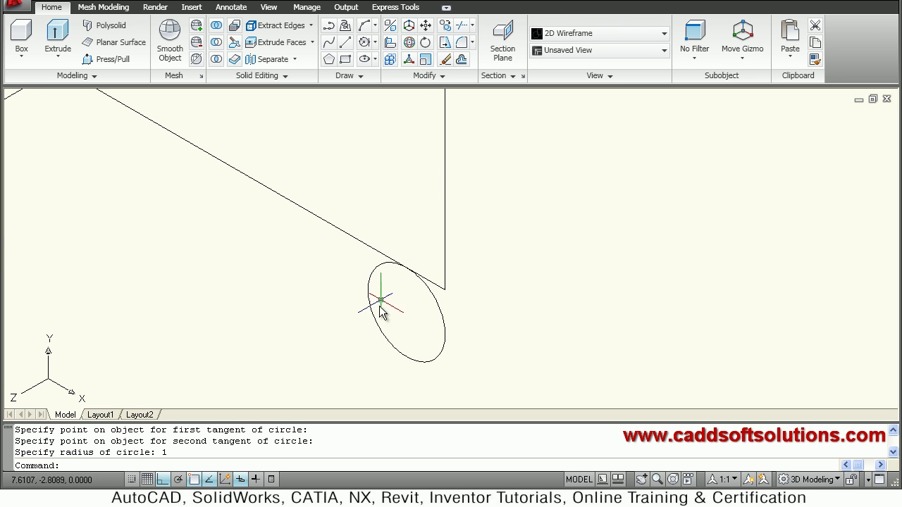
# Move the tangent circle up 2 units
pyautogui.write('m')
pyautogui.press('Return')
pyautogui.click(423, 351)
pyautogui.click(396, 373)
pyautogui.press('Return')
pyautogui.click(519, 349)
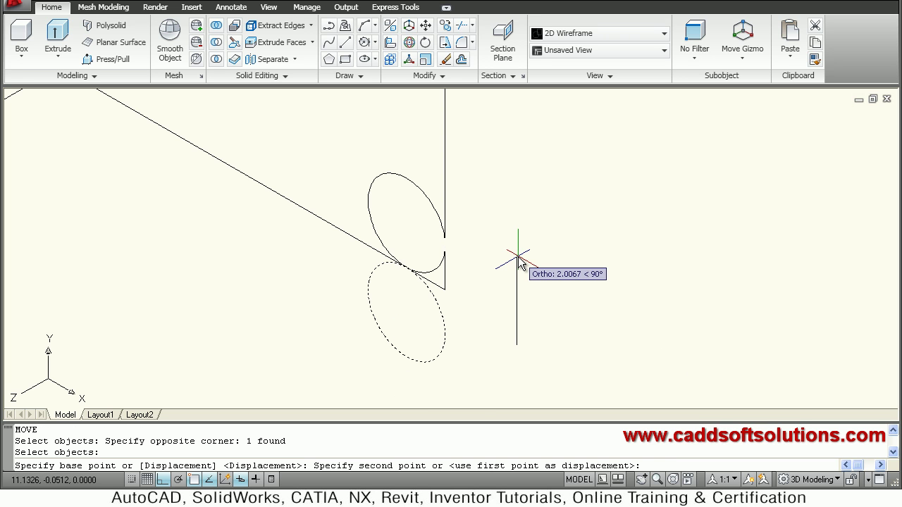
pyautogui.write('2')
pyautogui.press('Return')
pyautogui.moveTo(495, 252); pyautogui.dragTo(588, 302, button='middle')
# Attempt to trim the circle against the two lines, then cancel the trim
pyautogui.write('tr')
pyautogui.press('Return')
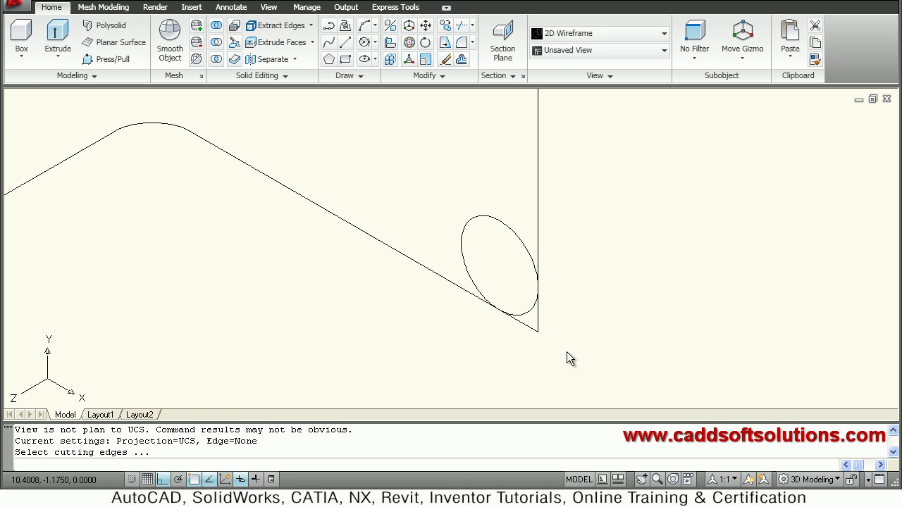
pyautogui.click(571, 331)
pyautogui.click(468, 202)
pyautogui.press('Return')
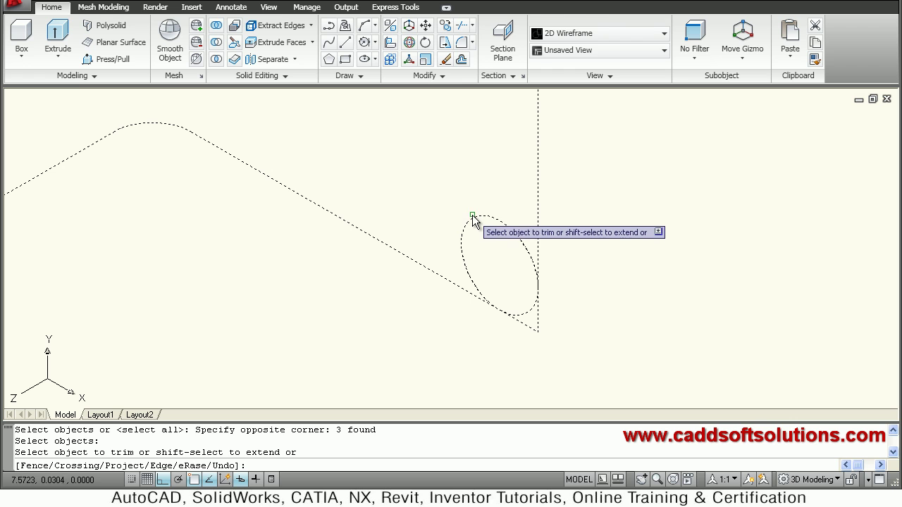
pyautogui.click(472, 220)
pyautogui.press('Escape')
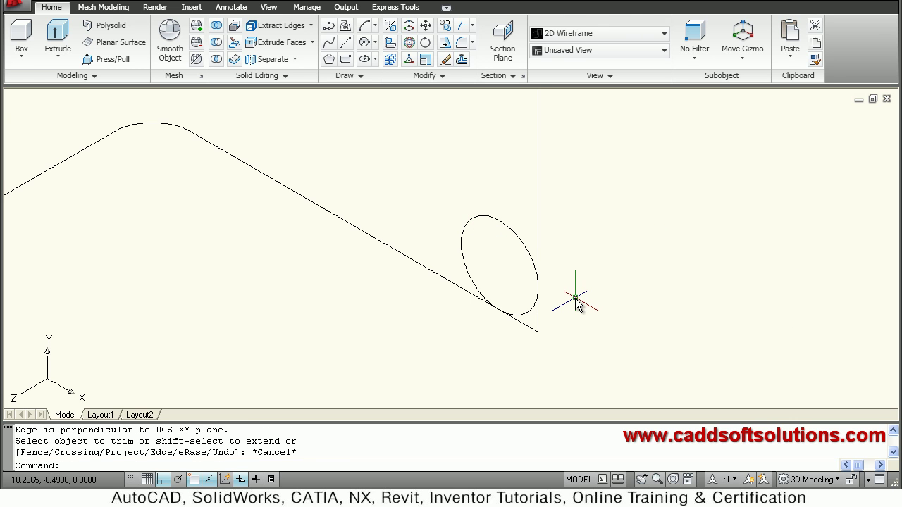
pyautogui.scroll(2, 527, 333)
# Stretch the ends of the sloping and vertical lines onto the circle
pyautogui.click(527, 321)
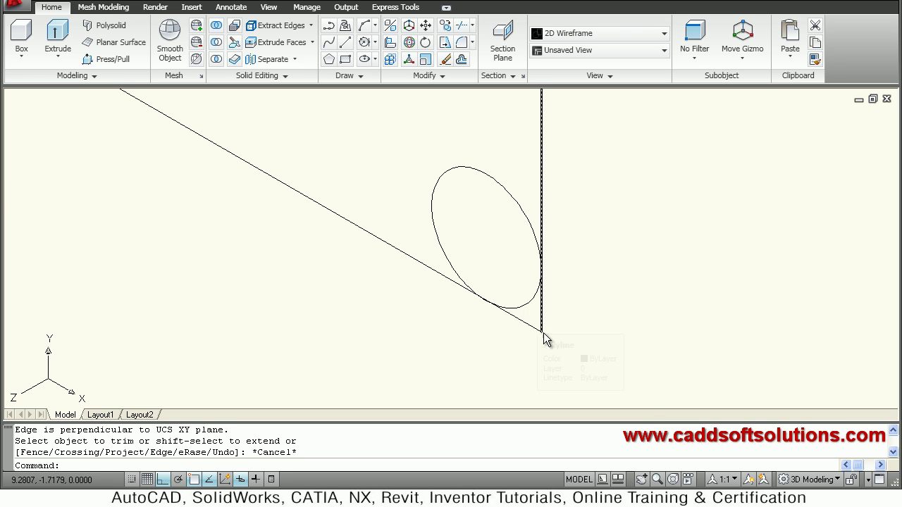
pyautogui.click(507, 340)
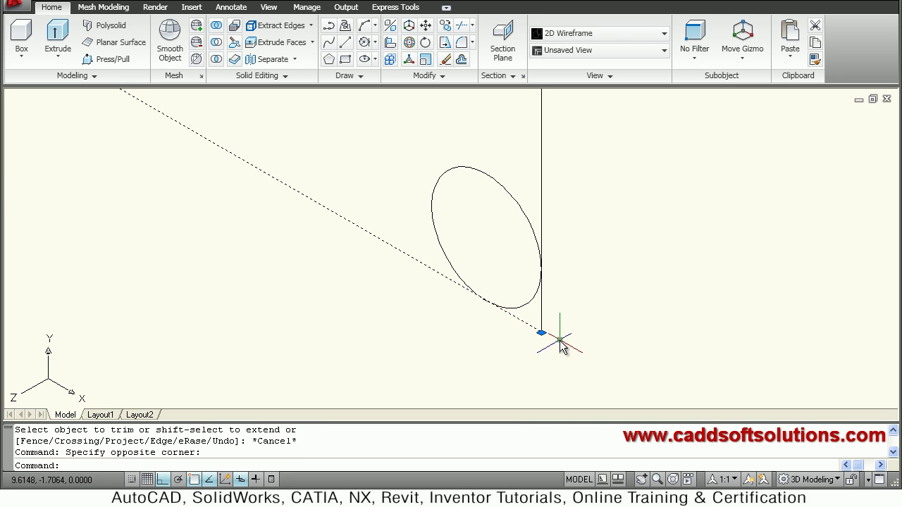
pyautogui.click(542, 332)
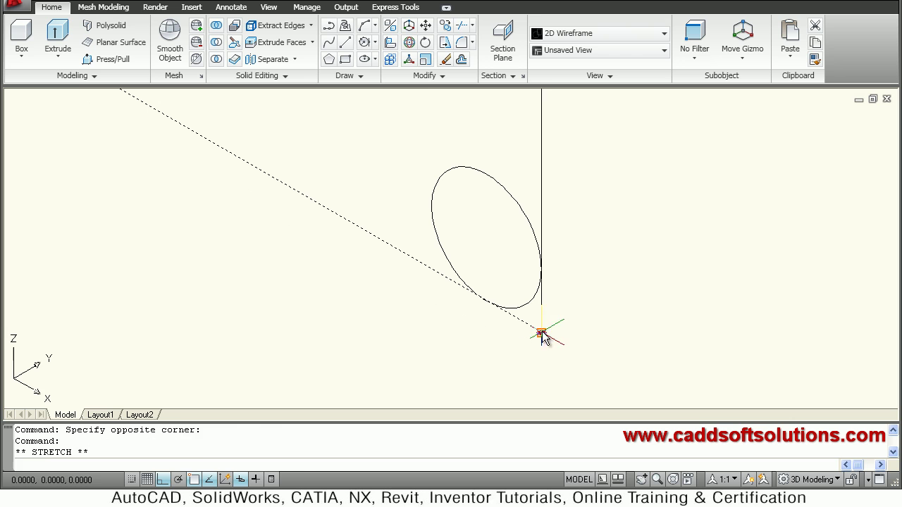
pyautogui.click(487, 302)
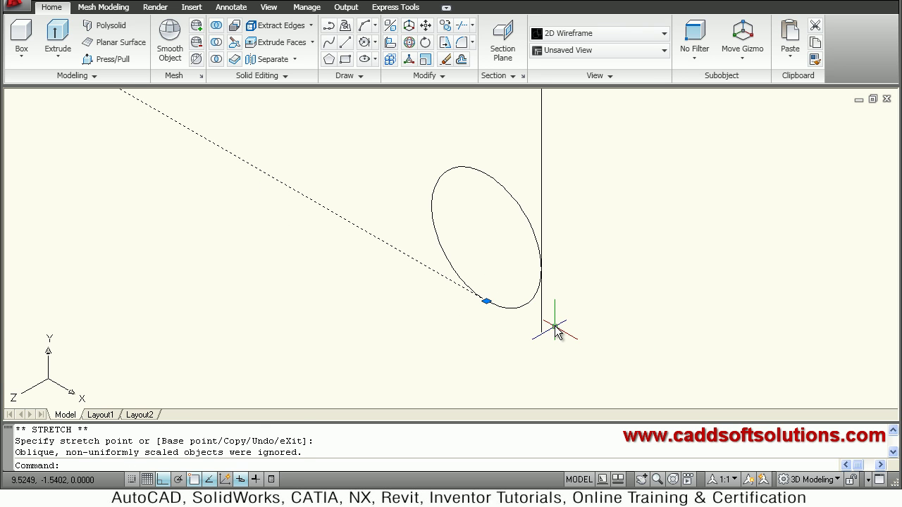
pyautogui.press('Escape')
pyautogui.click(539, 321)
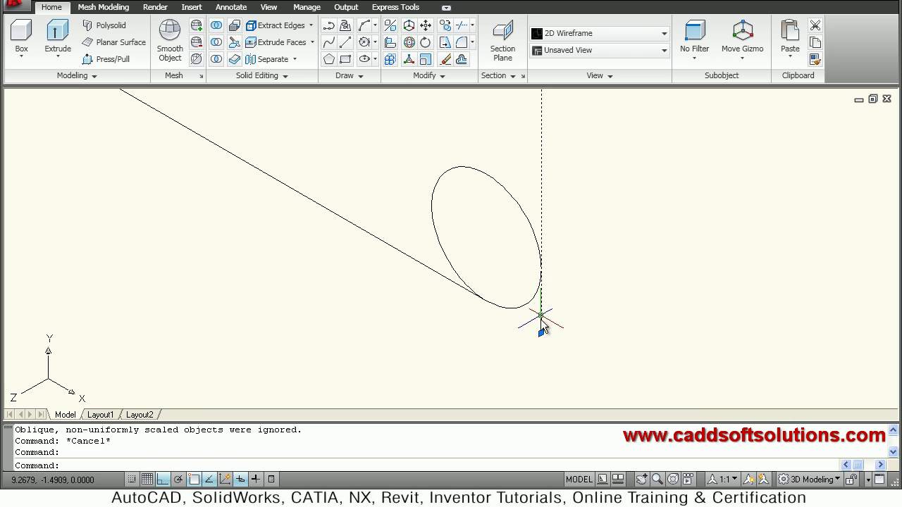
pyautogui.click(542, 331)
pyautogui.click(540, 271)
pyautogui.moveTo(565, 277); pyautogui.dragTo(633, 310, button='middle')
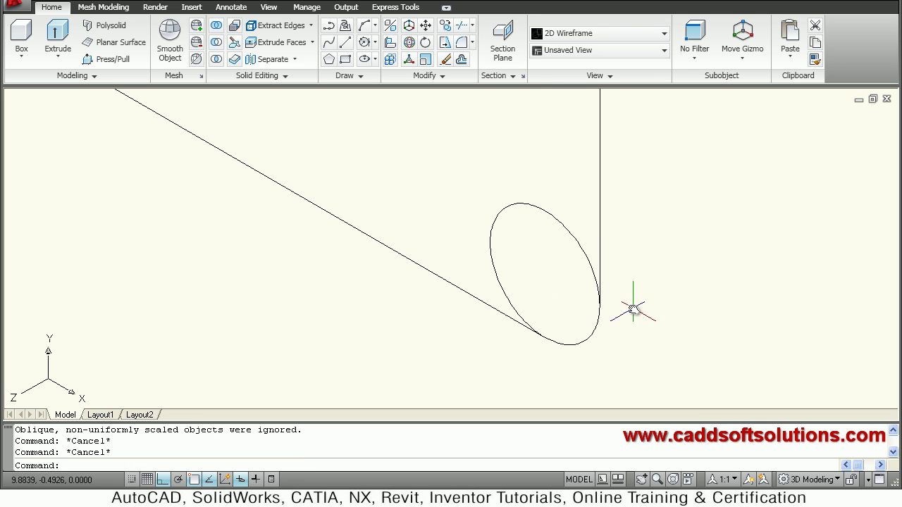
# Draw two construction lines across the circle: one diagonal and one vertical
pyautogui.press('Return')
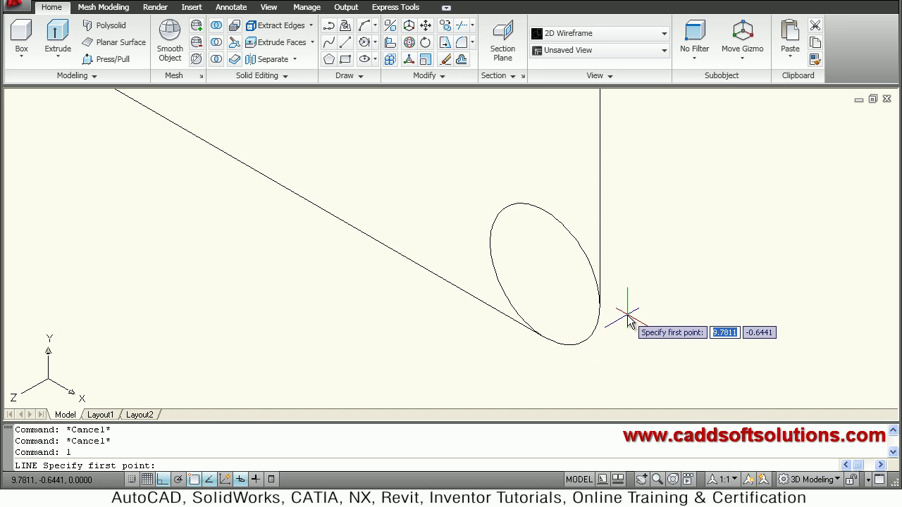
pyautogui.click(599, 306)
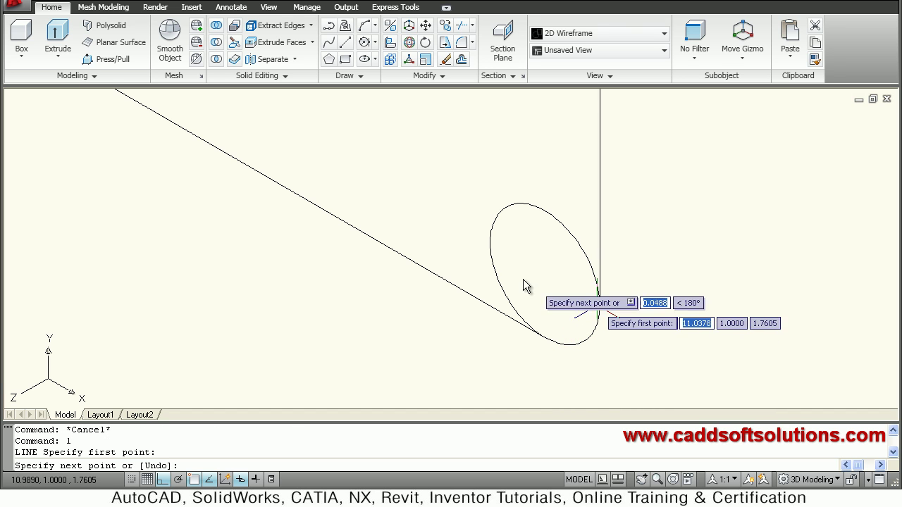
pyautogui.click(535, 270)
pyautogui.press('Return')
pyautogui.press('Return')
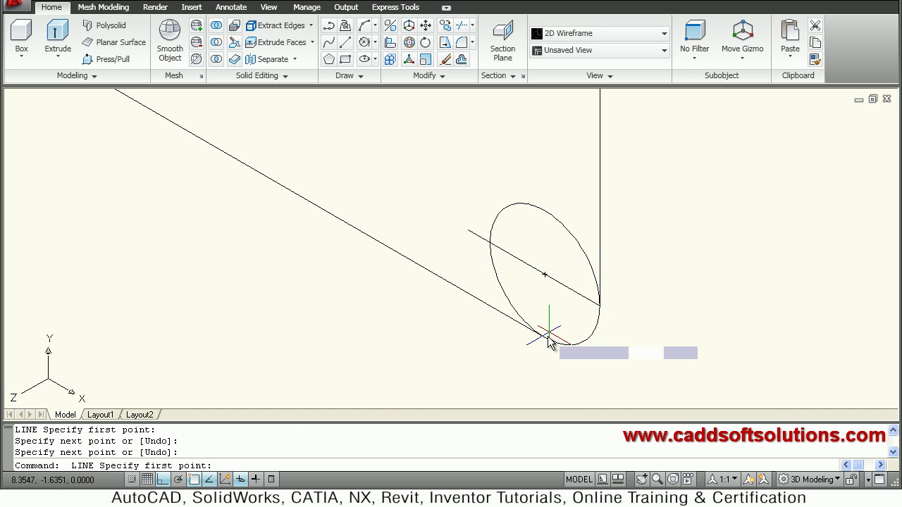
pyautogui.click(545, 338)
pyautogui.click(549, 180)
pyautogui.press('Return')
# Trim the circle against the construction lines, leaving only the bend arc
pyautogui.write('tr')
pyautogui.press('Return')
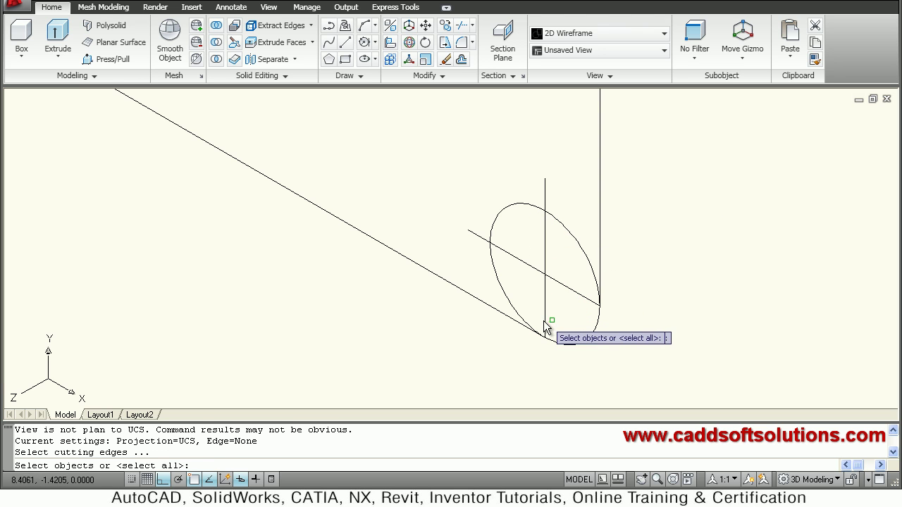
pyautogui.click(546, 310)
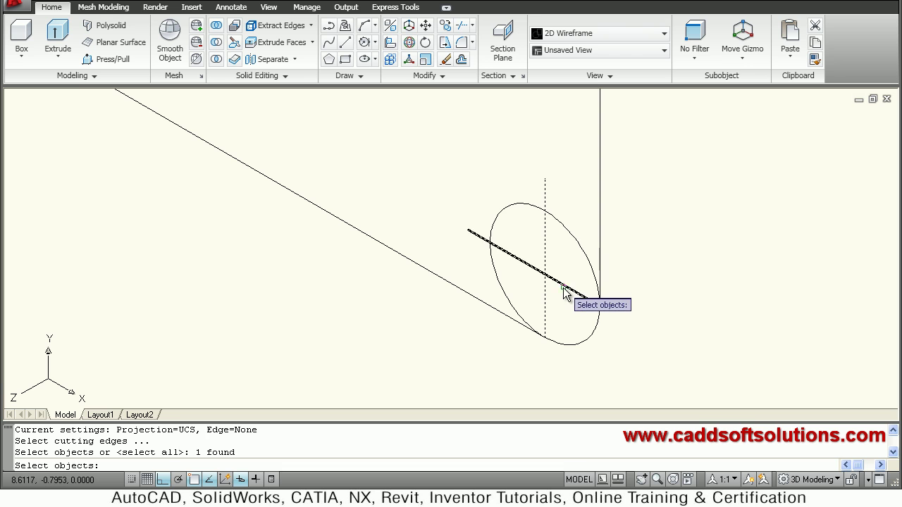
pyautogui.click(568, 289)
pyautogui.press('Return')
pyautogui.click(582, 260)
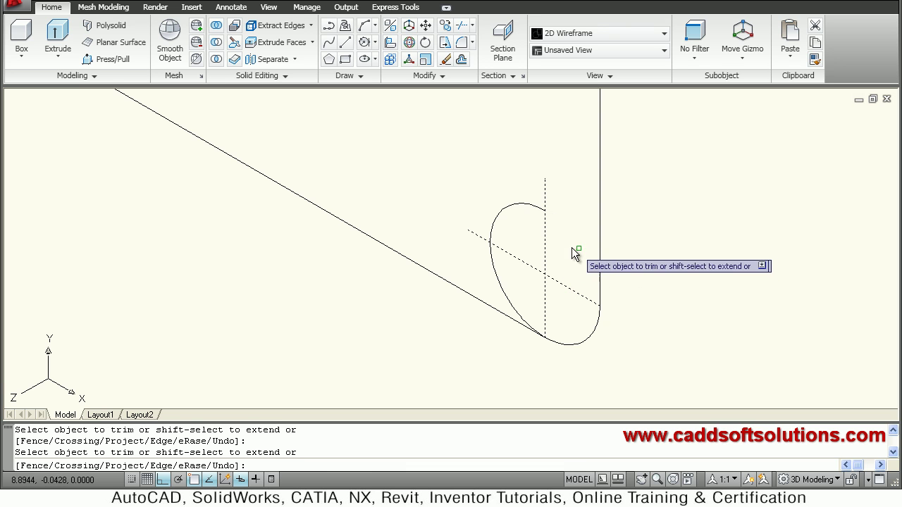
pyautogui.click(527, 213)
pyautogui.click(486, 203)
pyautogui.click(497, 293)
pyautogui.click(501, 294)
pyautogui.click(501, 289)
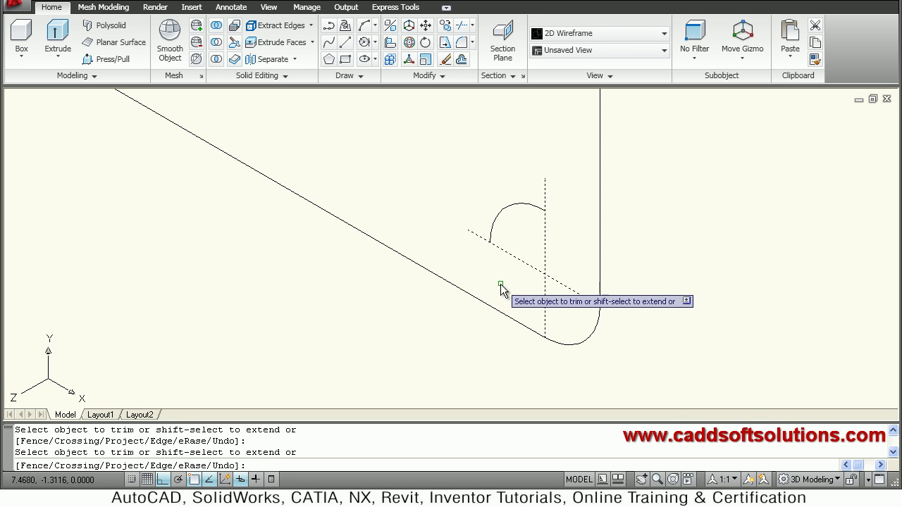
pyautogui.press('Return')
# Erase the three leftover construction pieces
pyautogui.write('e')
pyautogui.press('Return')
pyautogui.click(555, 295)
pyautogui.click(502, 195)
pyautogui.press('Return')
pyautogui.scroll(-5, 491, 257)
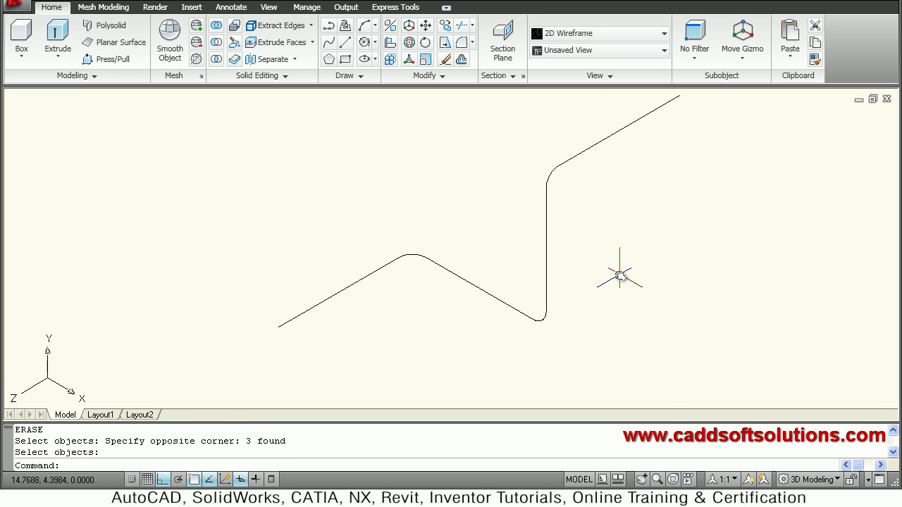
# Place a radius-1 circle to the left of the bent path
pyautogui.moveTo(553, 305); pyautogui.dragTo(541, 317, button='middle')
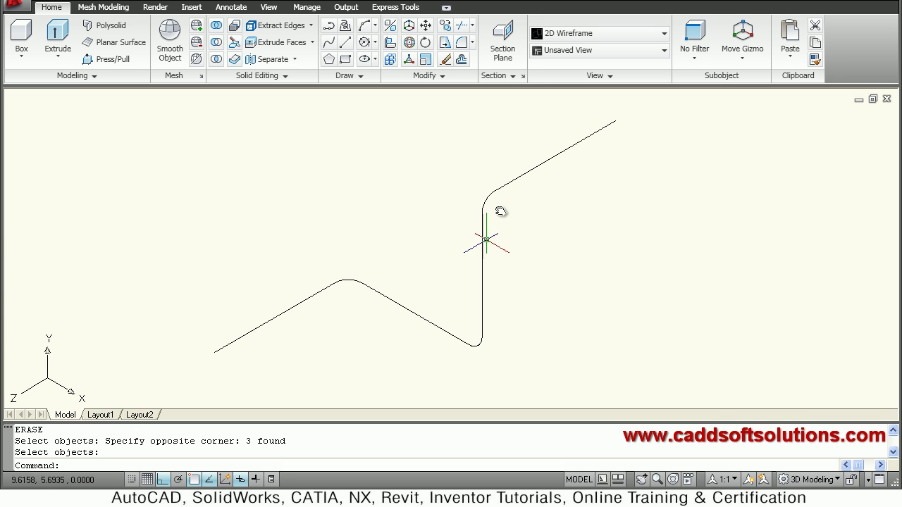
pyautogui.write('c')
pyautogui.press('Return')
pyautogui.click(203, 232)
pyautogui.write('1')
pyautogui.press('Return')
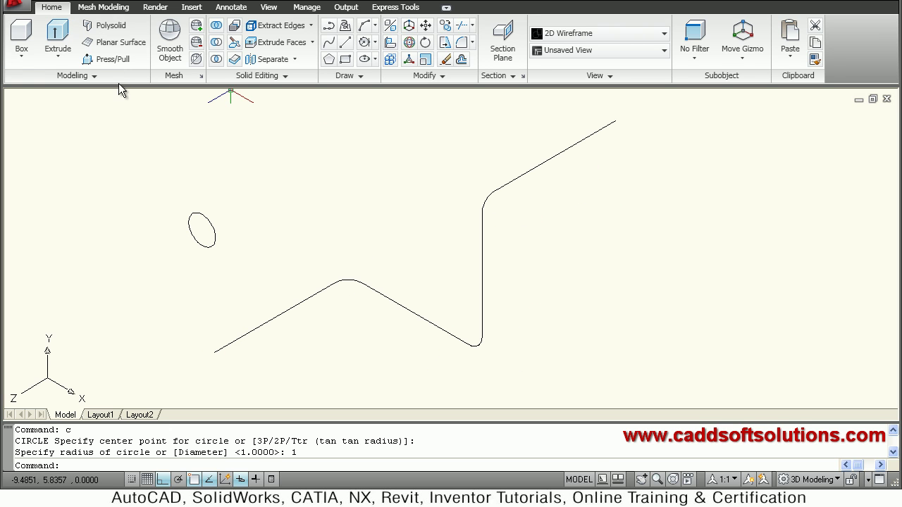
# Sweep the circle along the path's first bend
pyautogui.click(60, 56)
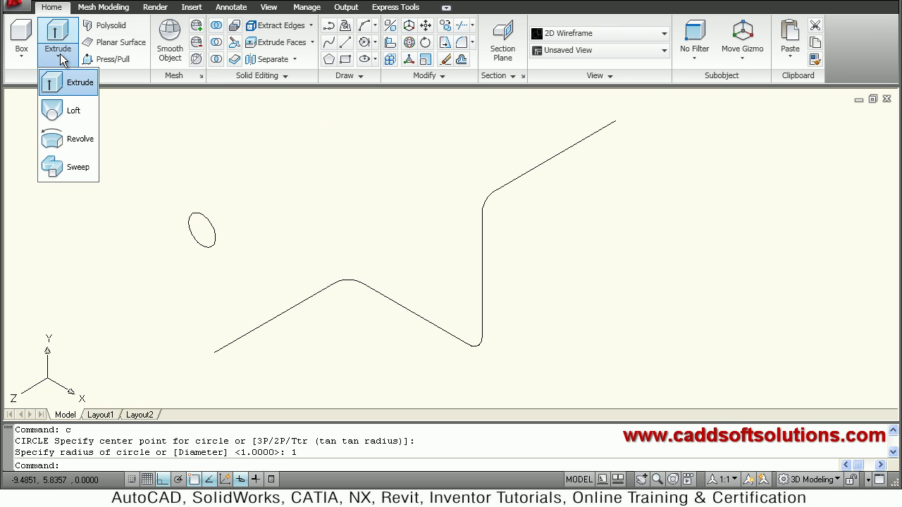
pyautogui.click(64, 171)
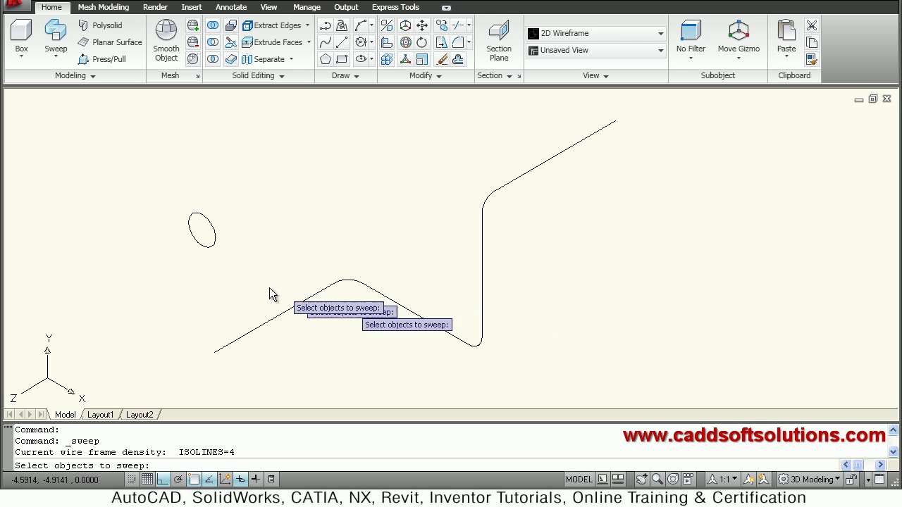
pyautogui.click(214, 243)
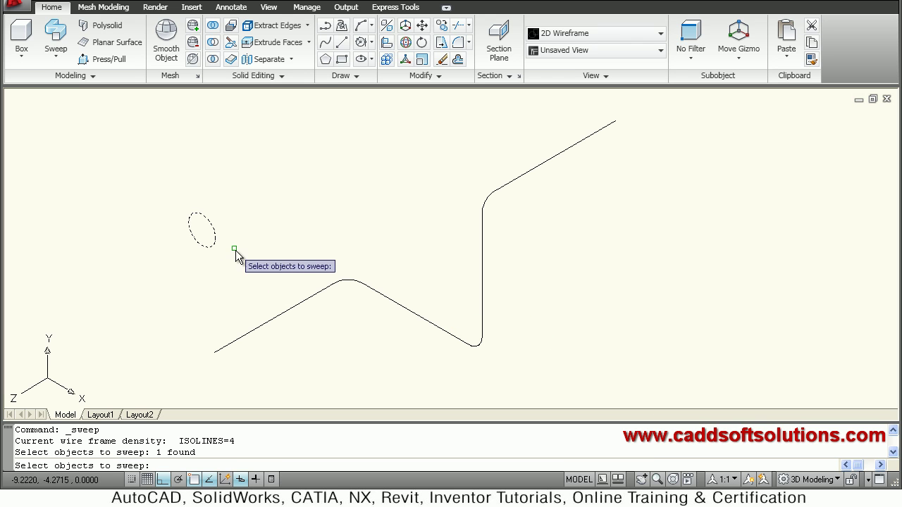
pyautogui.press('Return')
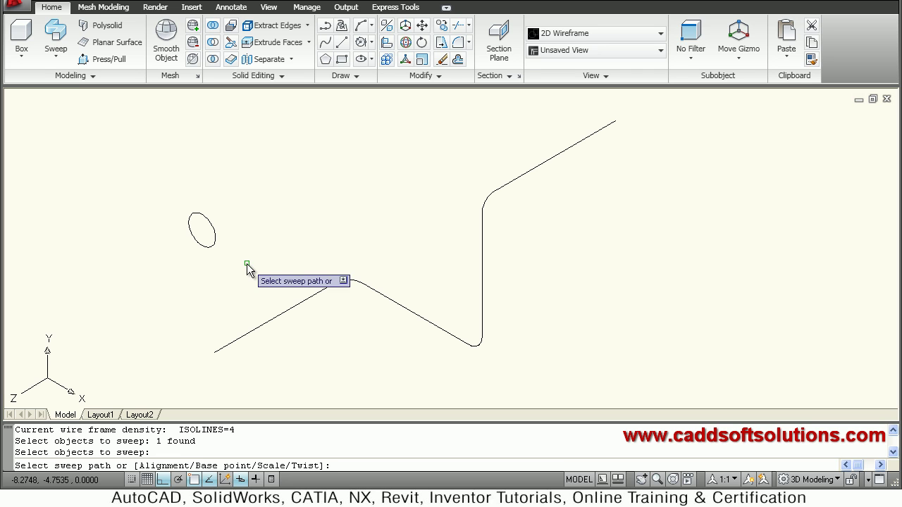
pyautogui.click(255, 337)
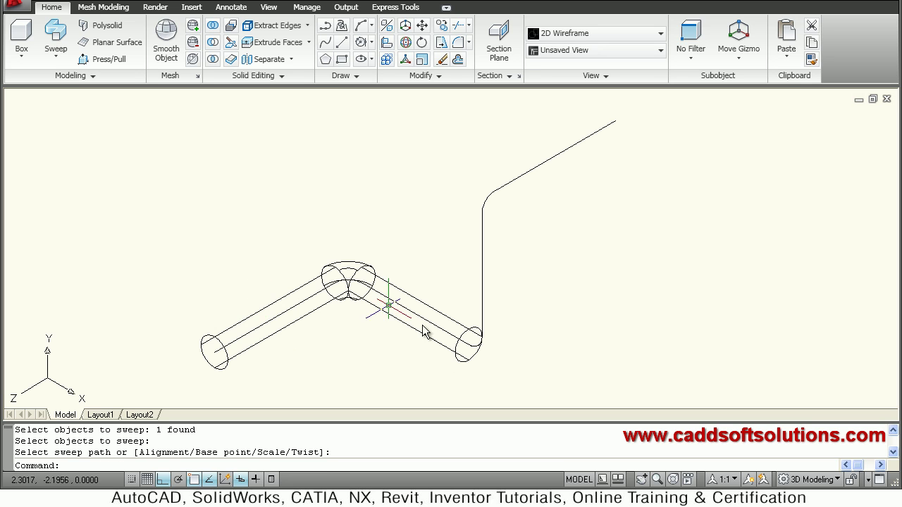
# Draw a radius-1 circle right of the path and sweep it around the lower elbow
pyautogui.press('Return')
pyautogui.click(623, 289)
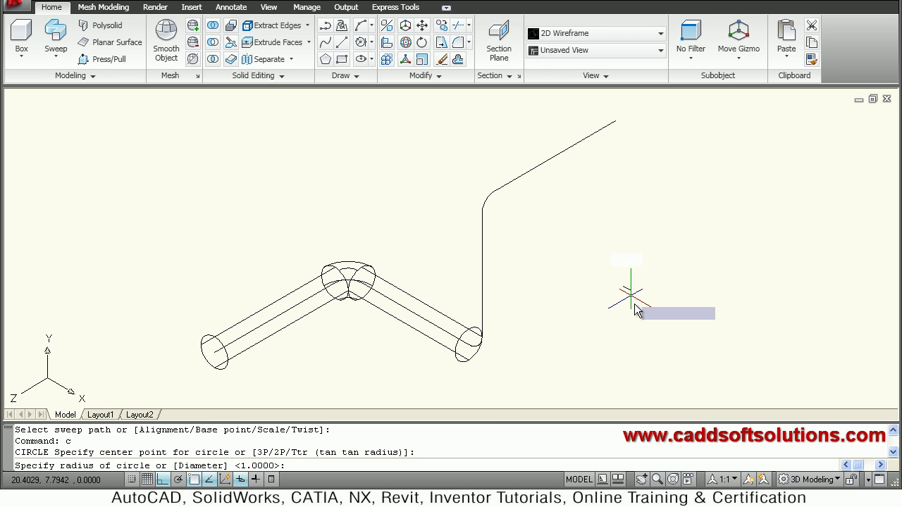
pyautogui.write('1')
pyautogui.press('Return')
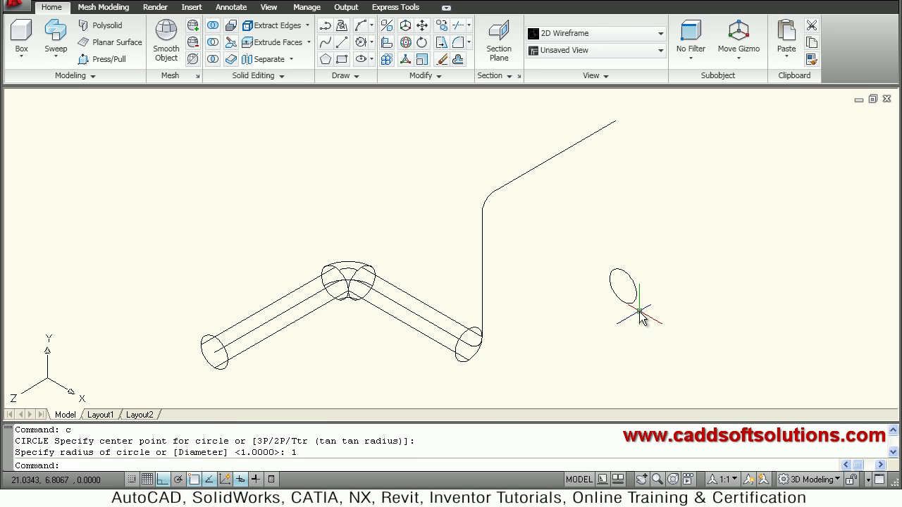
pyautogui.click(55, 37)
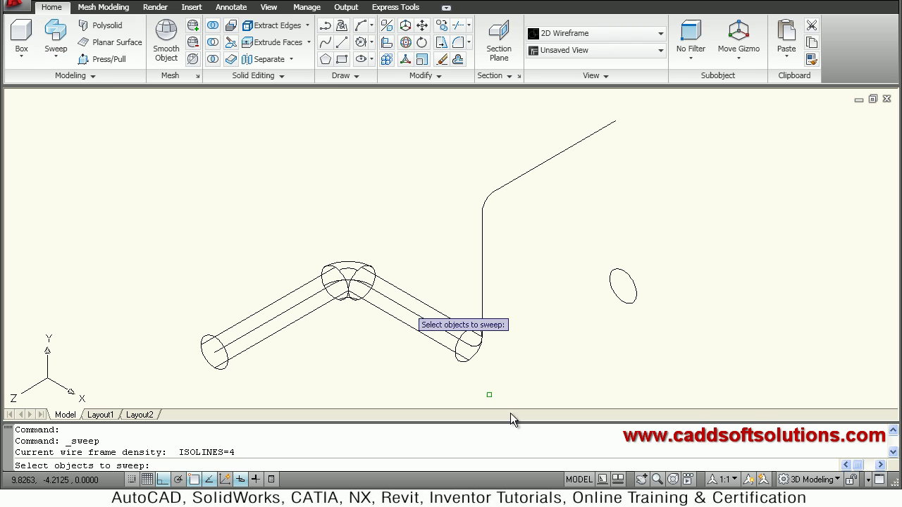
pyautogui.click(635, 291)
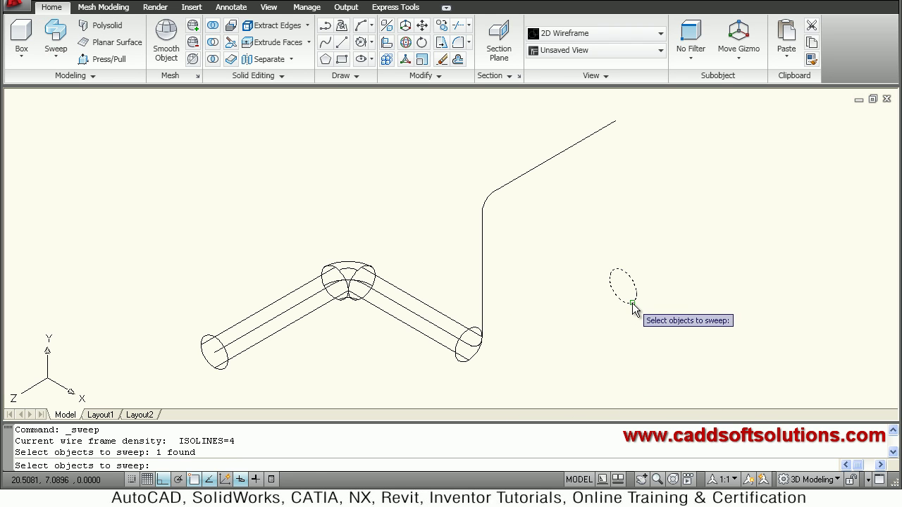
pyautogui.press('Return')
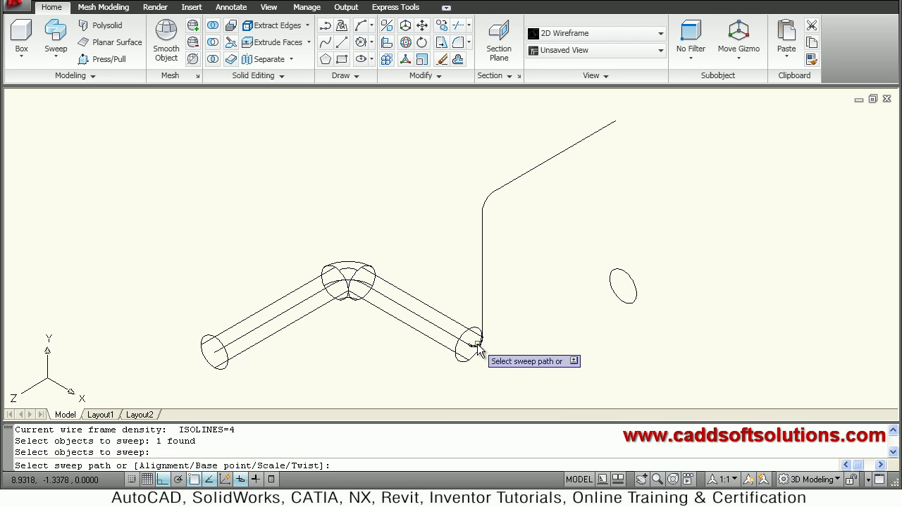
pyautogui.click(478, 350)
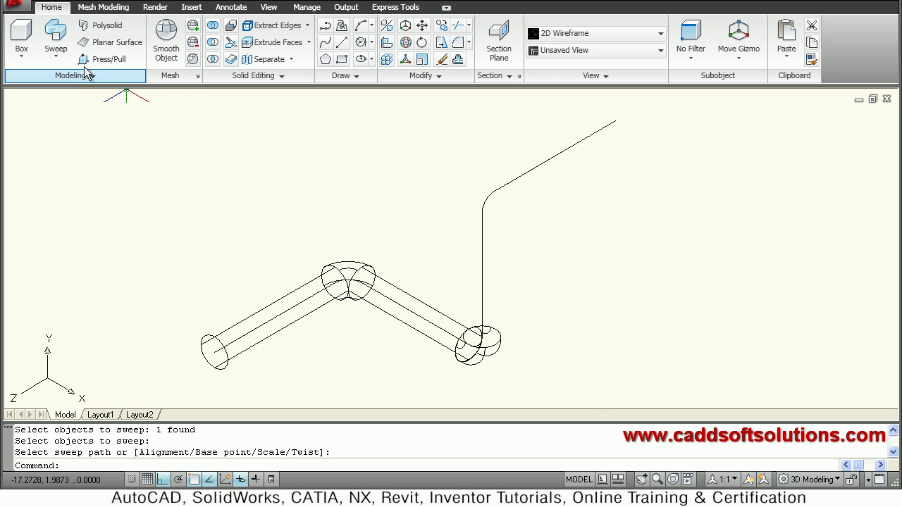
# Draw a third radius-1 circle to the right of the path
pyautogui.write('c')
pyautogui.press('Return')
pyautogui.click(686, 272)
pyautogui.write('1')
pyautogui.press('Return')
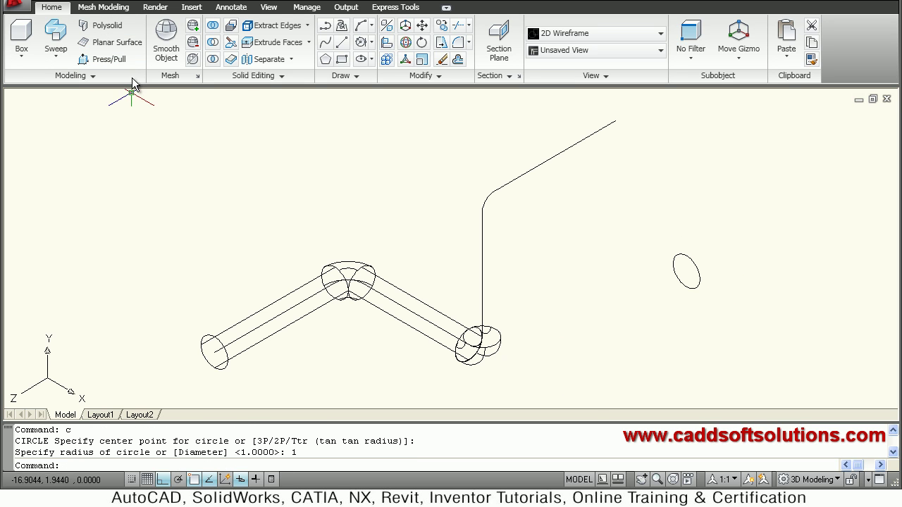
# Sweep the third circle along the vertical path line
pyautogui.click(56, 38)
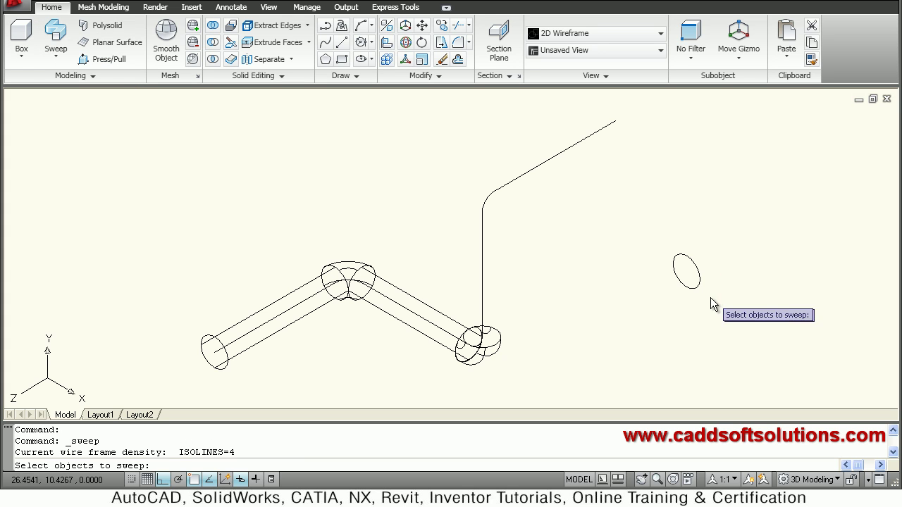
pyautogui.click(693, 287)
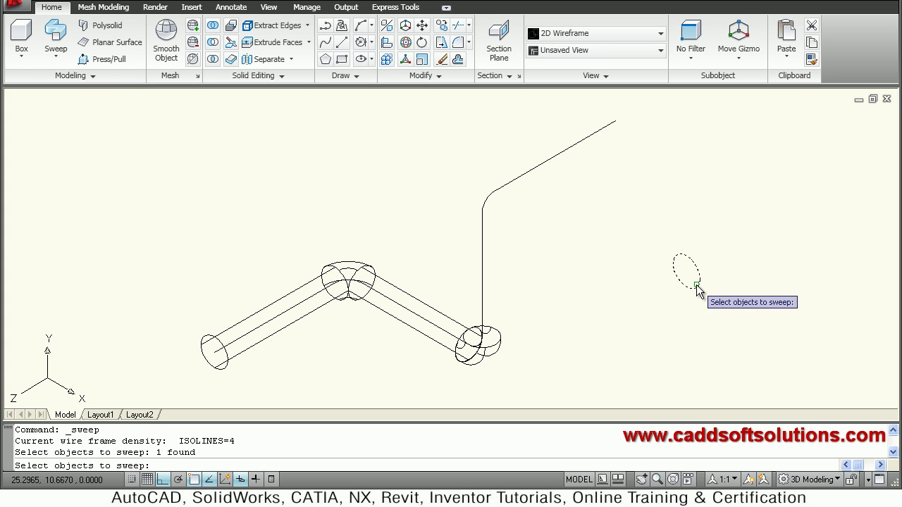
pyautogui.click(483, 279)
pyautogui.press('Escape')
pyautogui.click(51, 37)
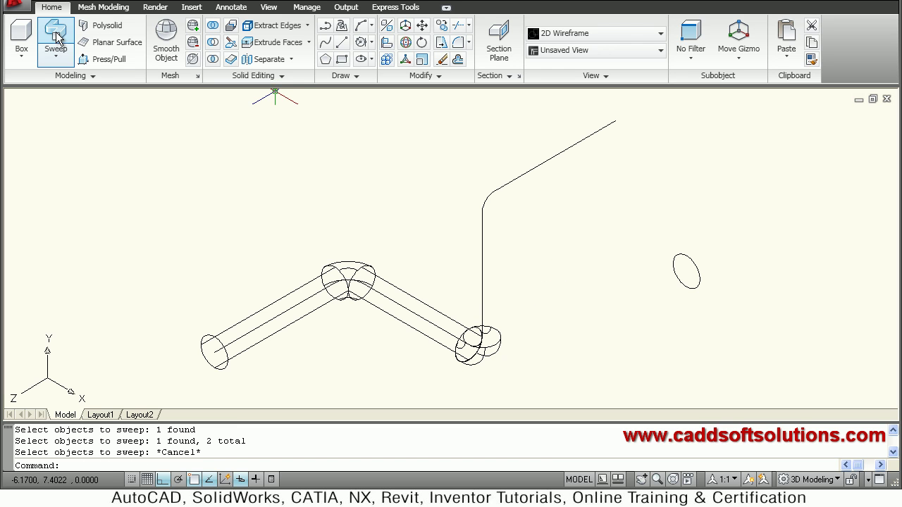
pyautogui.click(701, 283)
pyautogui.press('Return')
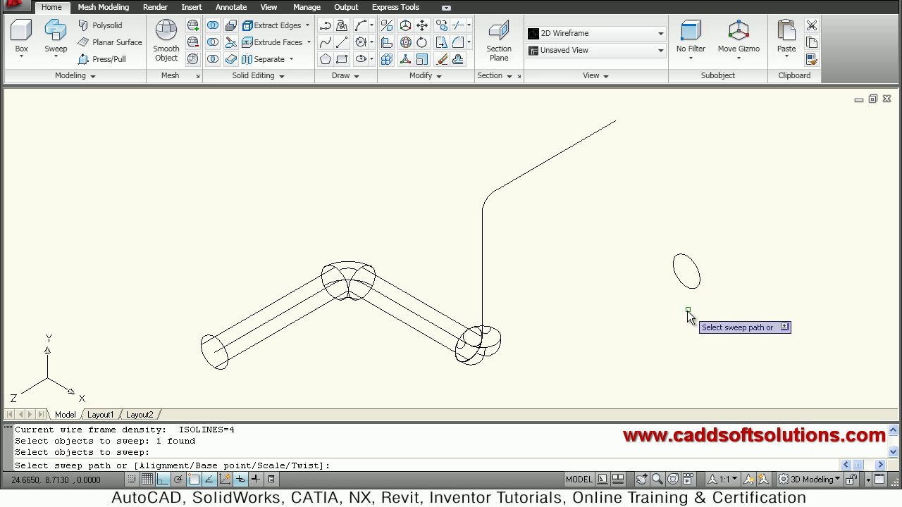
pyautogui.click(481, 283)
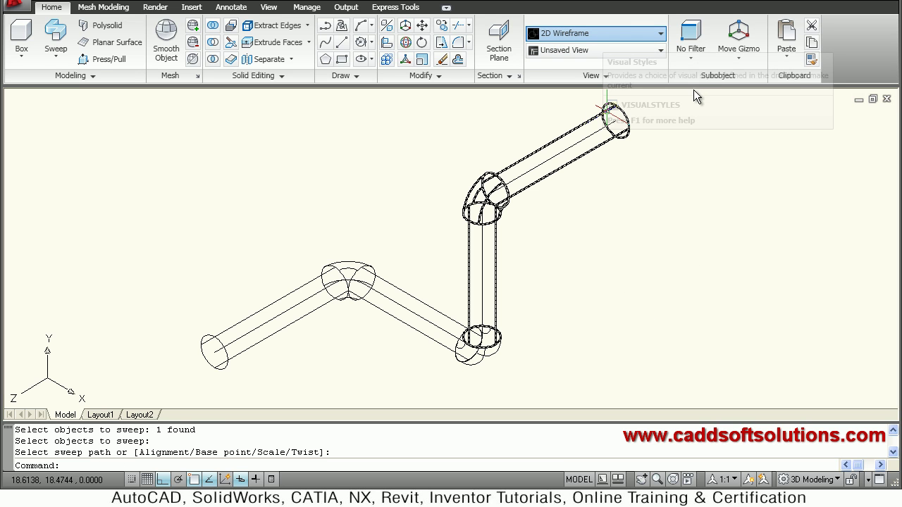
# Shade the pipe in the Conceptual visual style and orbit to view it in 3D
pyautogui.click(596, 33)
pyautogui.click(747, 84)
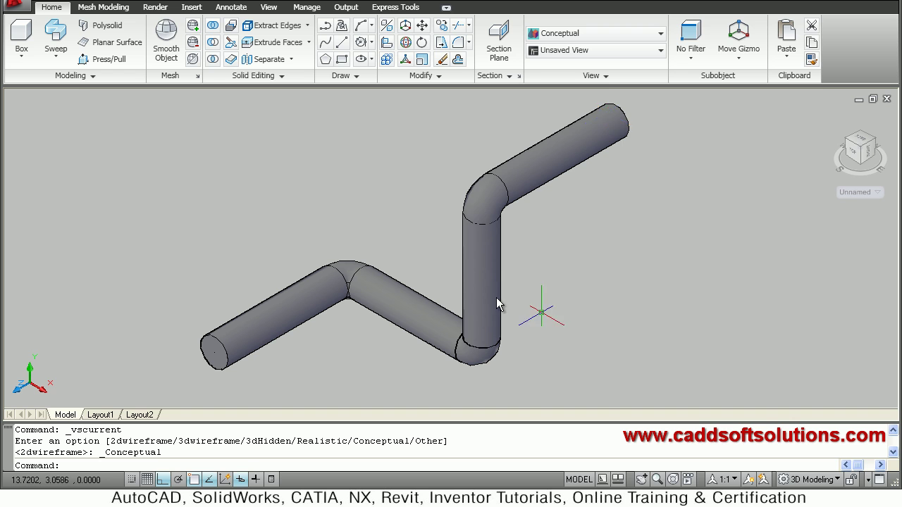
pyautogui.click(496, 303)
pyautogui.moveTo(509, 313)
pyautogui.keyDown('shift'); pyautogui.mouseDown(button='middle')
pyautogui.moveTo(520, 211)
pyautogui.moveTo(553, 249)
pyautogui.moveTo(589, 270)
pyautogui.moveTo(574, 300)
pyautogui.moveTo(501, 303)
pyautogui.moveTo(477, 270)
pyautogui.moveTo(512, 264)
pyautogui.moveTo(548, 284)
pyautogui.mouseUp(button='middle'); pyautogui.keyUp('shift')
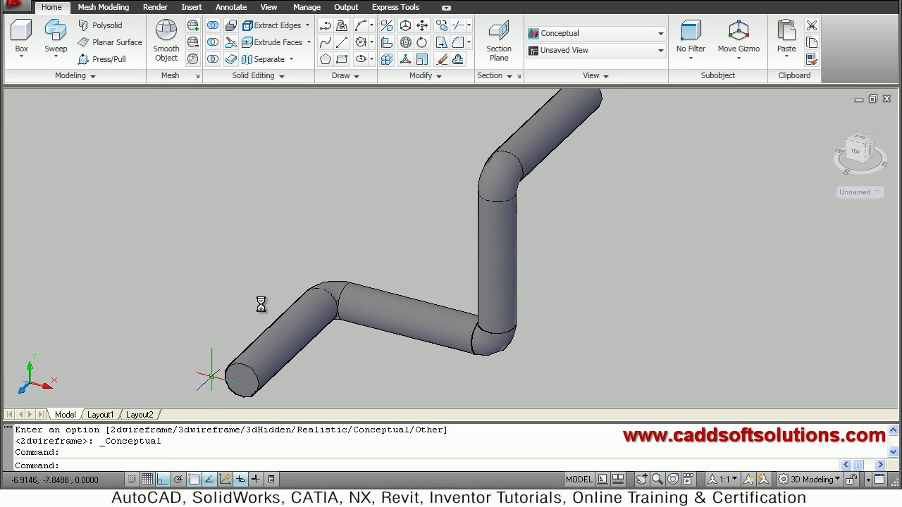
pyautogui.click(288, 319)
pyautogui.press('Escape')
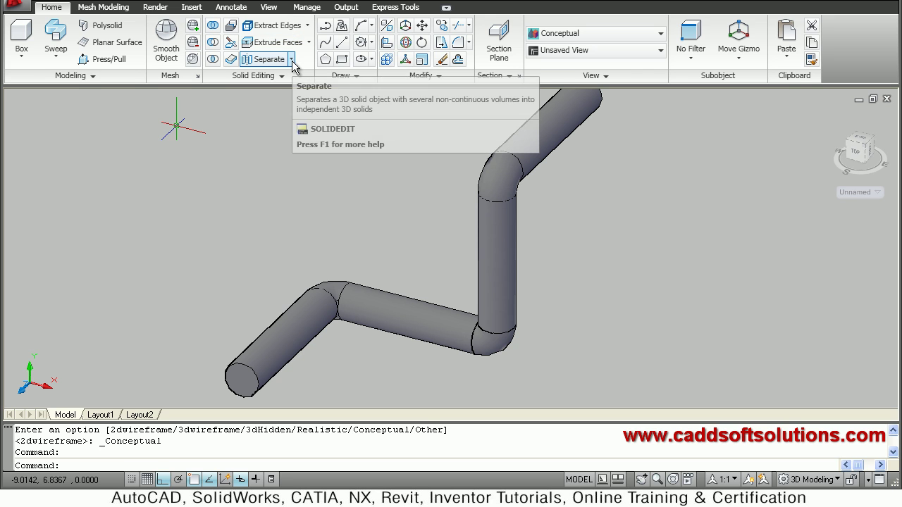
pyautogui.click(292, 60)
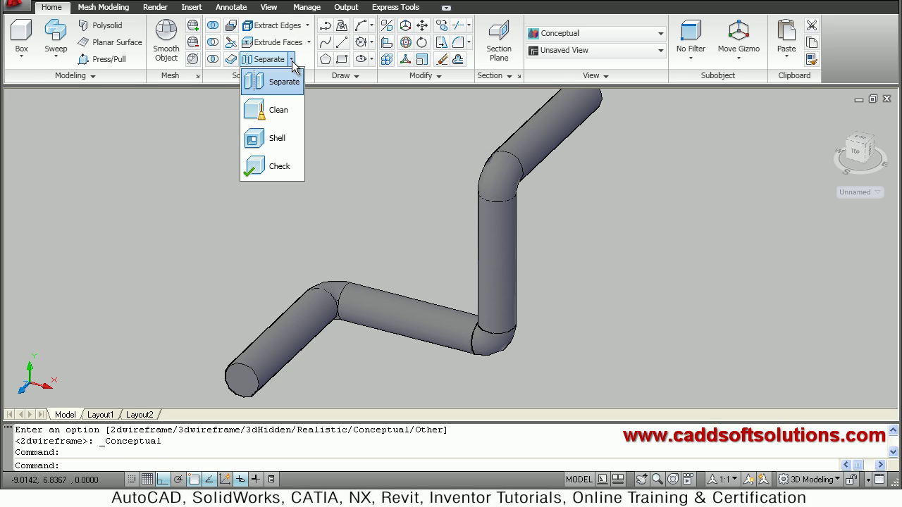
pyautogui.click(275, 139)
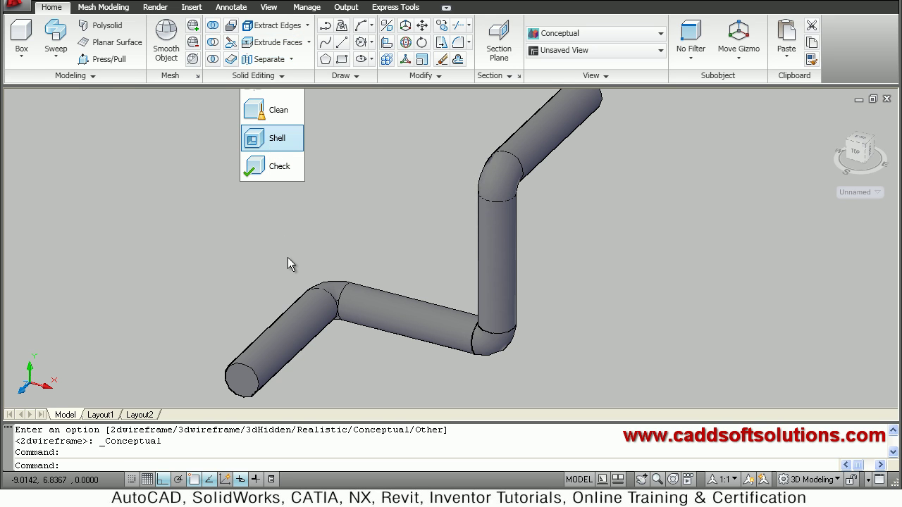
pyautogui.click(298, 351)
pyautogui.click(241, 378)
pyautogui.press('Return')
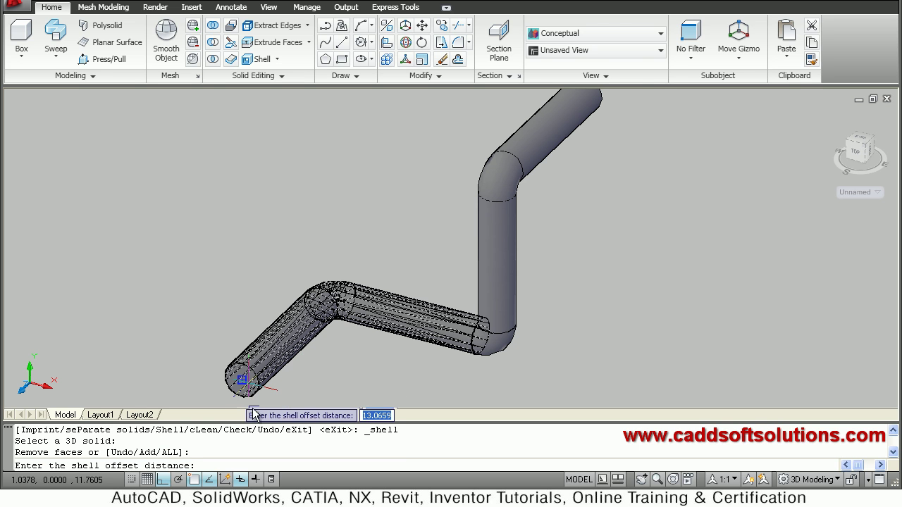
pyautogui.scroll(2, 242, 383)
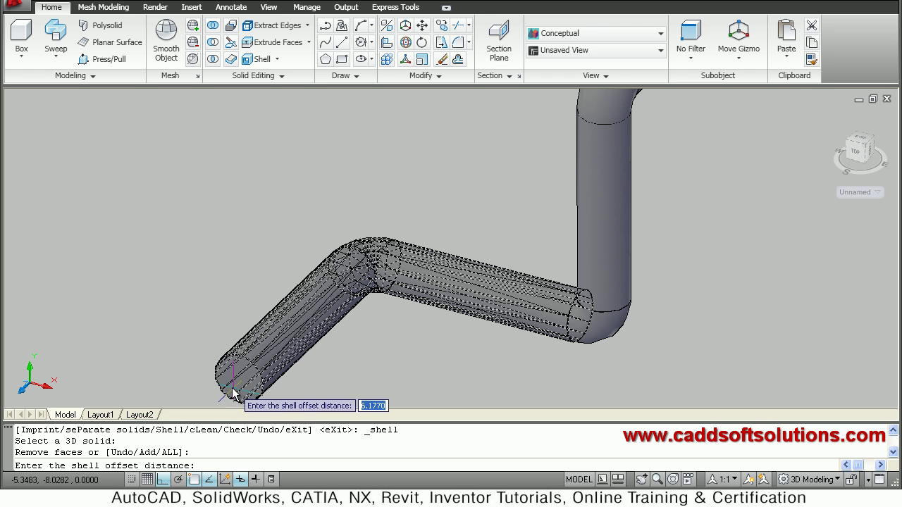
pyautogui.moveTo(366, 318); pyautogui.dragTo(370, 254, button='middle')
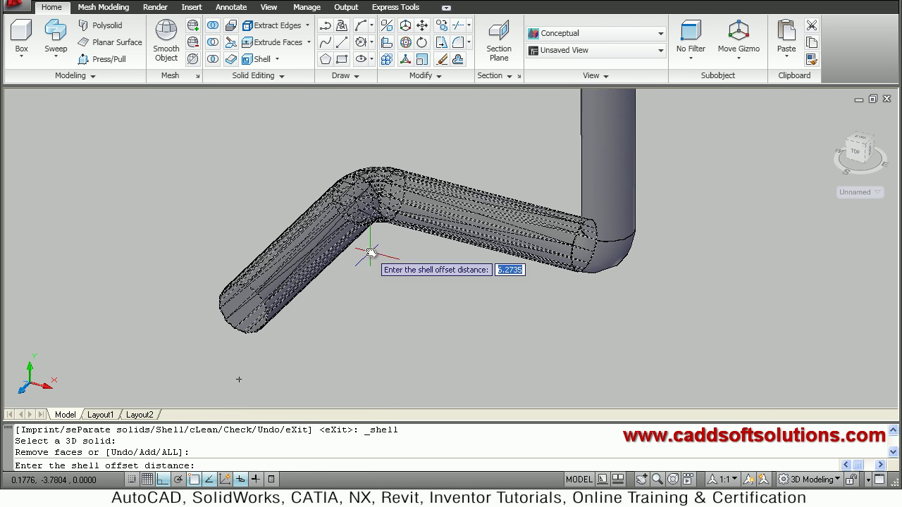
pyautogui.press('Escape')
pyautogui.press('Return')
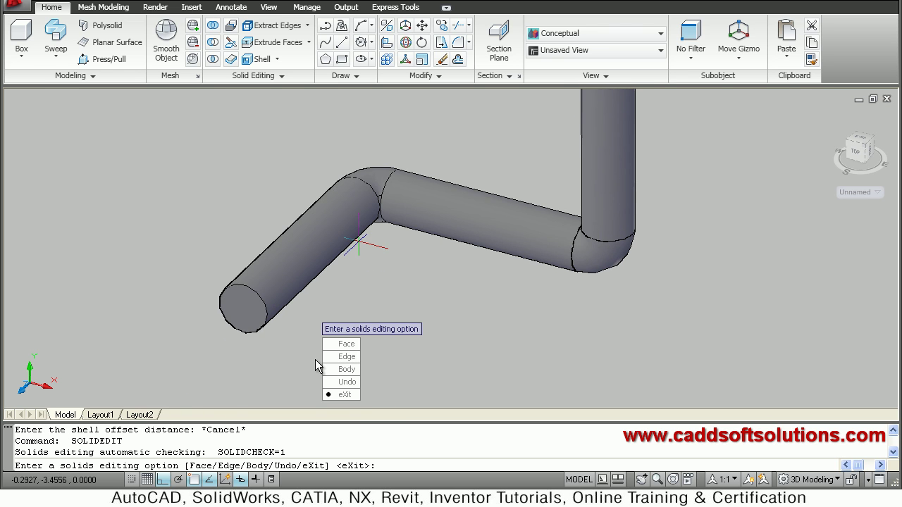
pyautogui.press('Escape')
pyautogui.press('Escape')
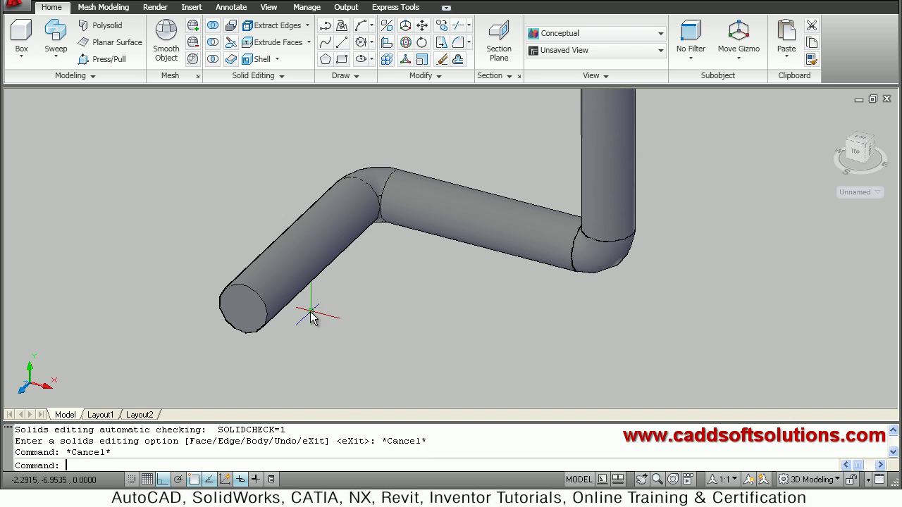
# Shell the lower pipe to a 0.1 wall, removing its left end face
pyautogui.click(262, 59)
pyautogui.click(268, 274)
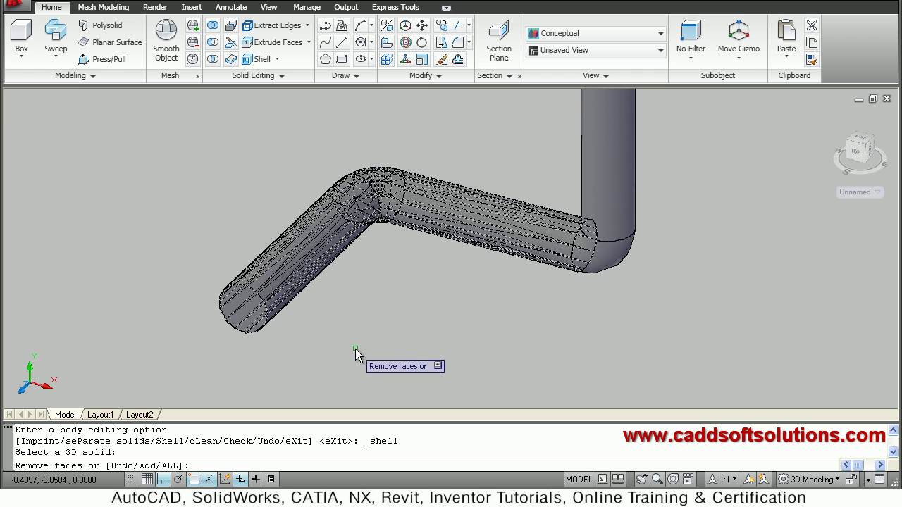
pyautogui.click(237, 325)
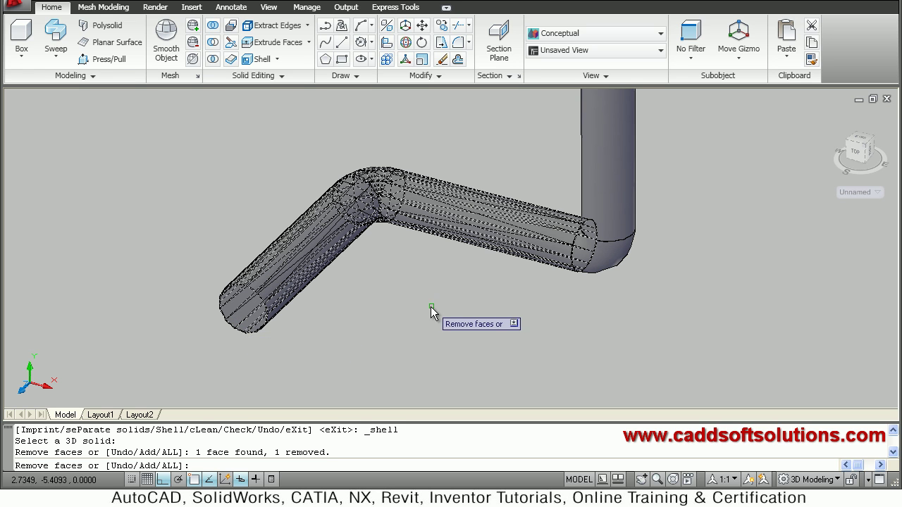
pyautogui.press('Return')
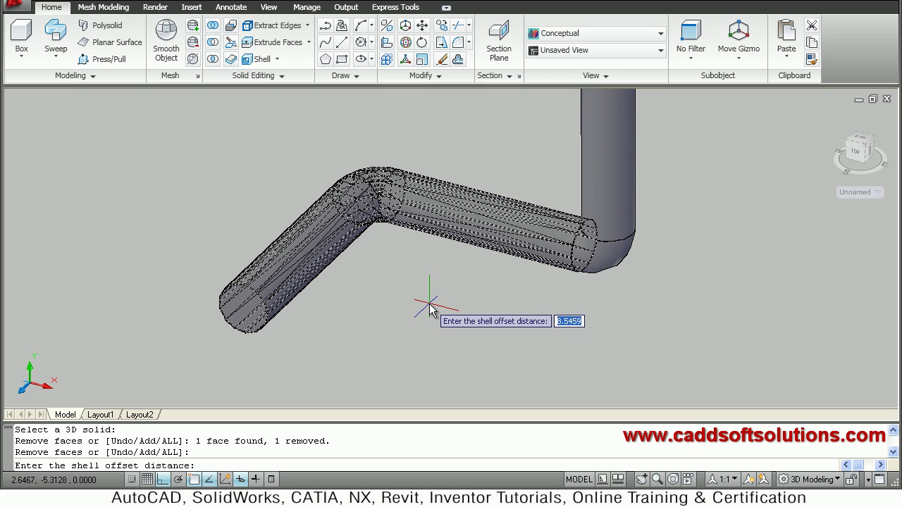
pyautogui.press('Return')
pyautogui.press('Escape')
pyautogui.press('Escape')
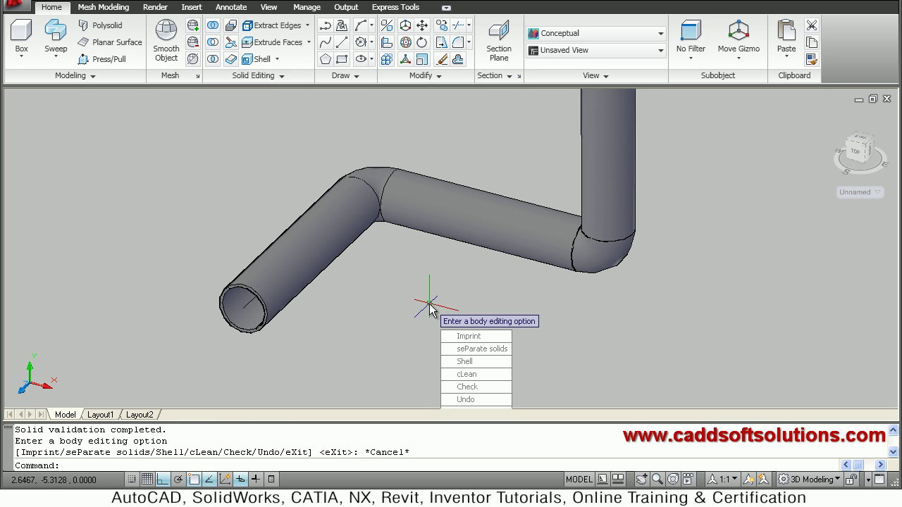
pyautogui.scroll(-2, 551, 267)
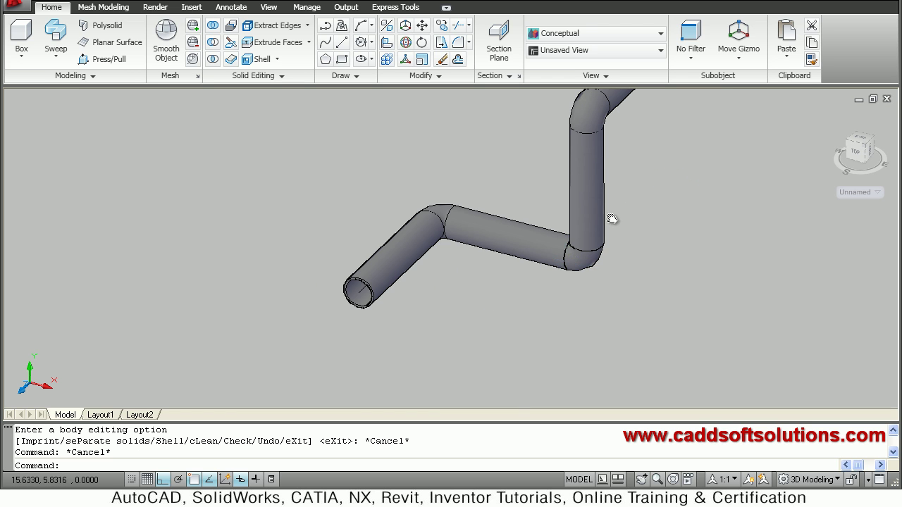
# Shell the second pipe to a 0.1 wall, removing its far end face
pyautogui.moveTo(612, 219); pyautogui.dragTo(519, 246, button='middle')
pyautogui.scroll(-2, 500, 200)
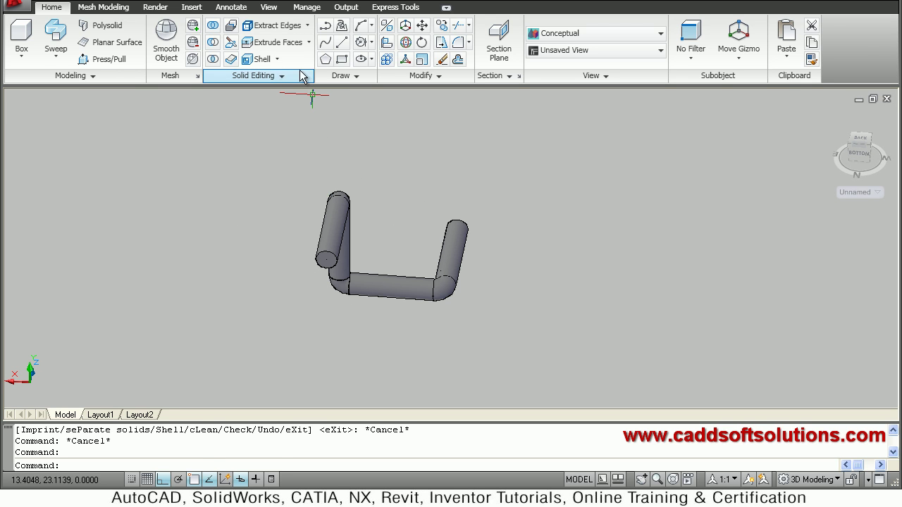
pyautogui.click(260, 59)
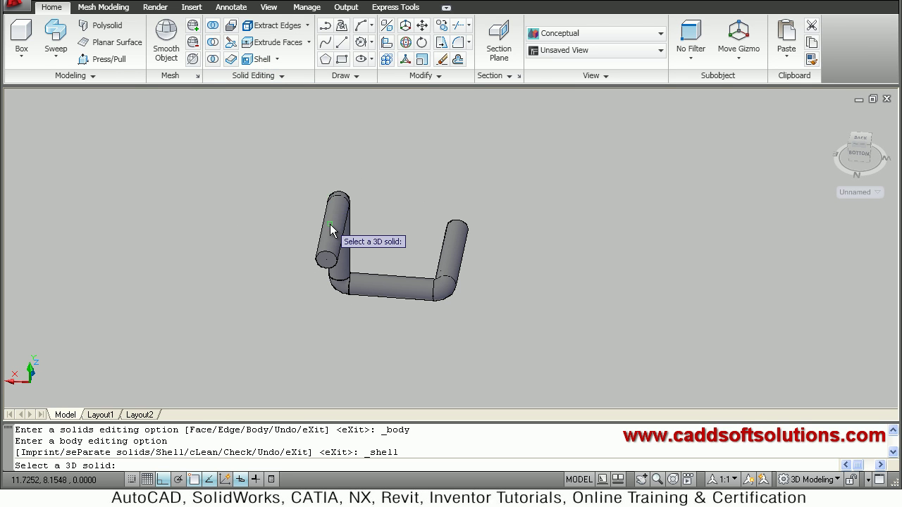
pyautogui.click(330, 224)
pyautogui.scroll(6, 306, 204)
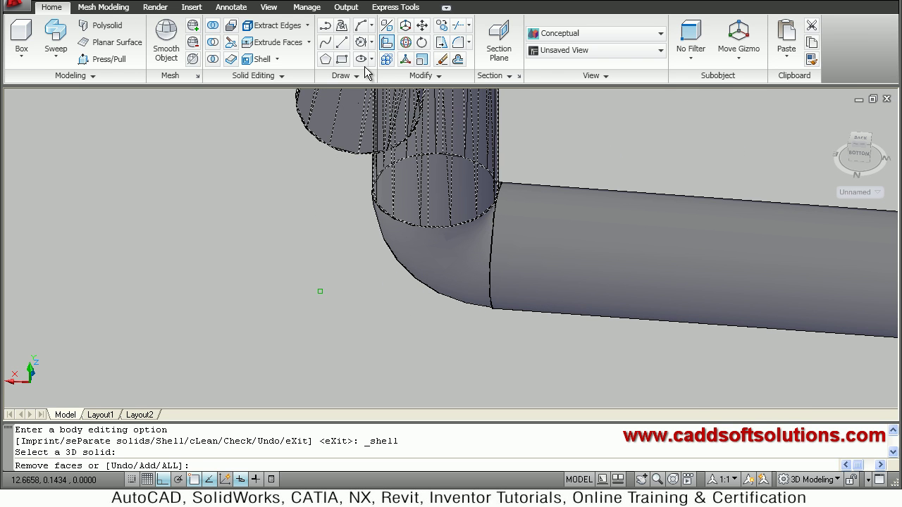
pyautogui.click(348, 131)
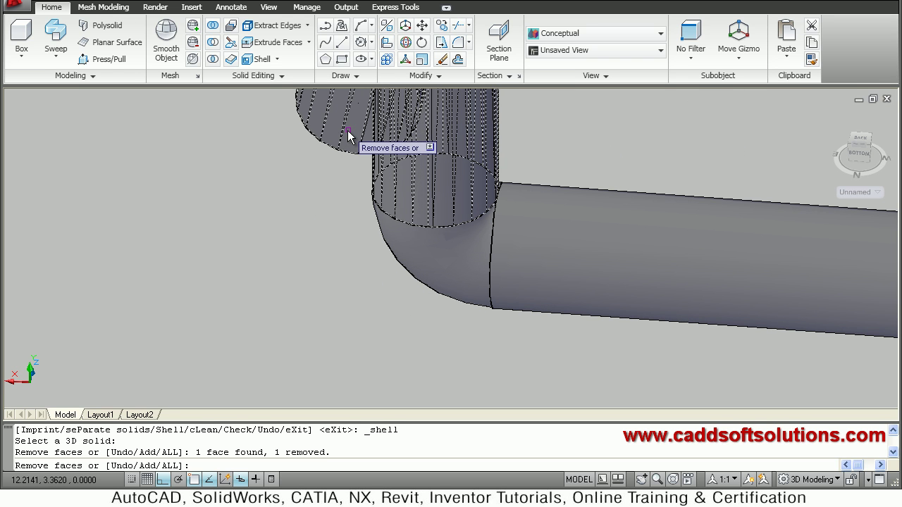
pyautogui.press('Return')
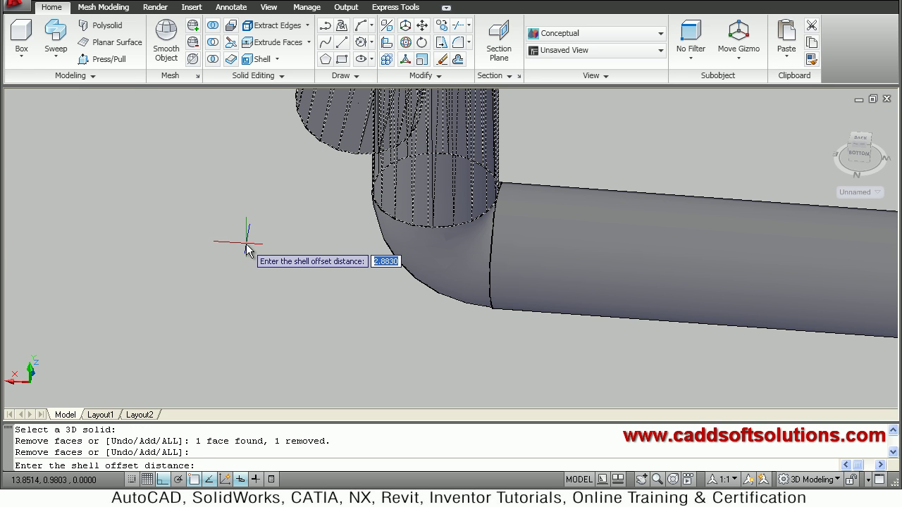
pyautogui.press('Return')
pyautogui.press('Escape')
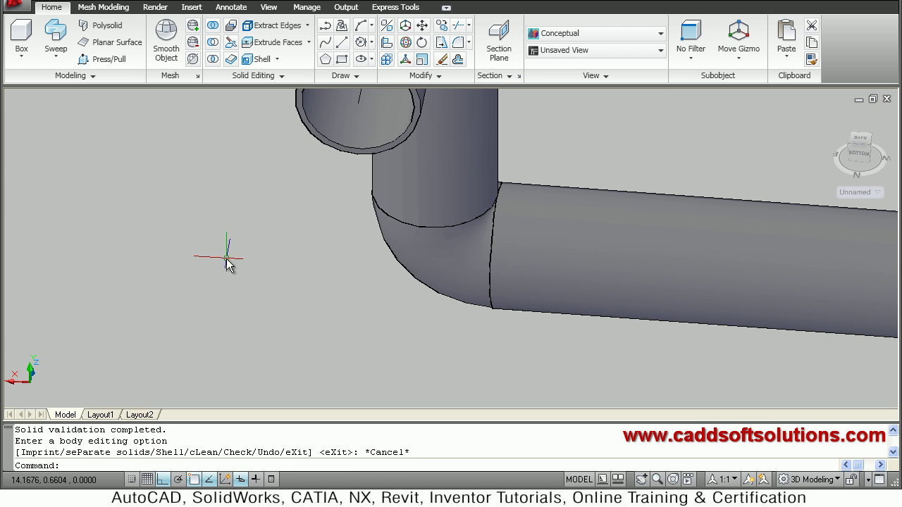
pyautogui.scroll(-3, 287, 257)
pyautogui.scroll(-2, 310, 258)
pyautogui.click(342, 265)
pyautogui.keyDown('shift'); pyautogui.moveTo(344, 267); pyautogui.dragTo(557, 261, button='middle'); pyautogui.keyUp('shift')
pyautogui.keyDown('shift'); pyautogui.moveTo(367, 272); pyautogui.dragTo(427, 282, button='middle'); pyautogui.keyUp('shift')
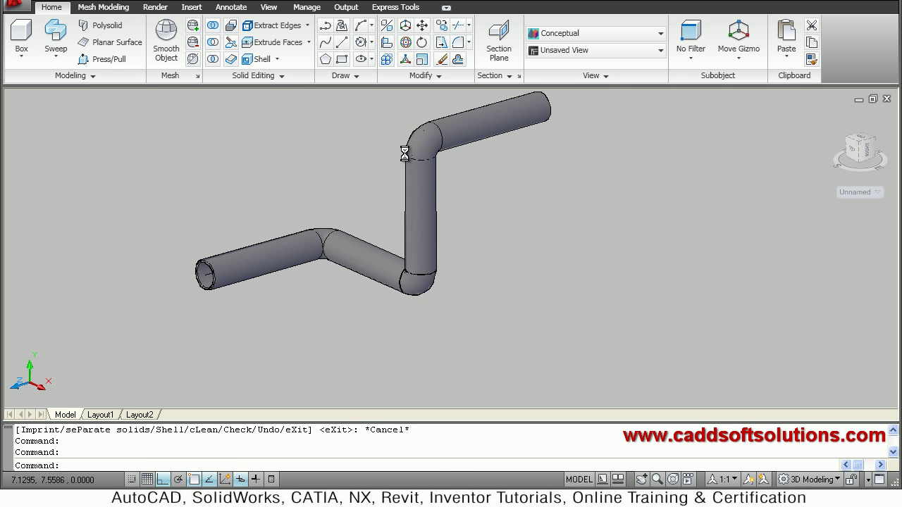
pyautogui.scroll(2, 403, 154)
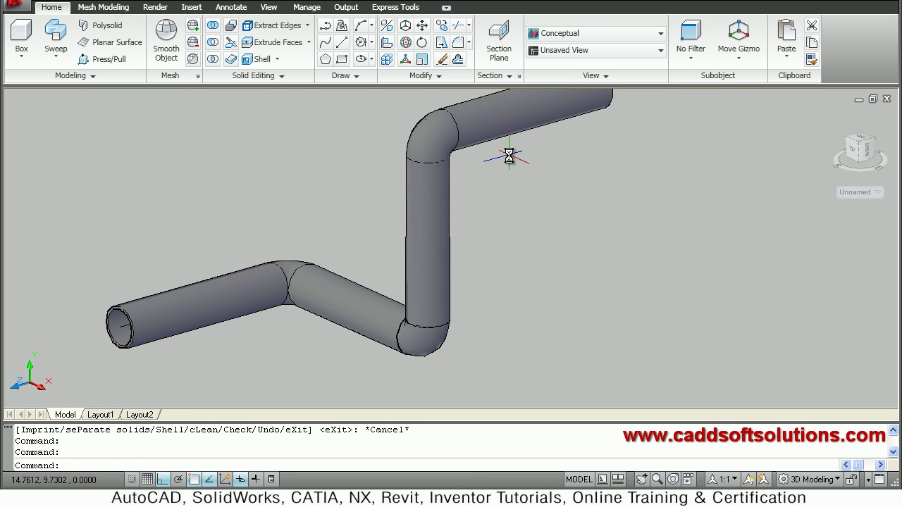